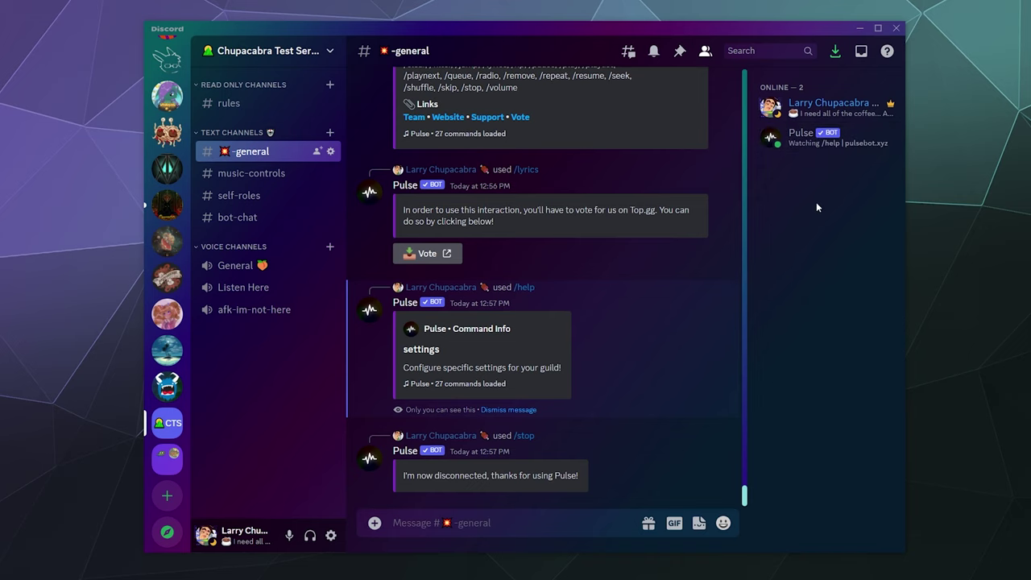
Step: Kick the Pulse bot from the test server and confirm its removal
scroll(520, 370, up, 3)
right_click(857, 148)
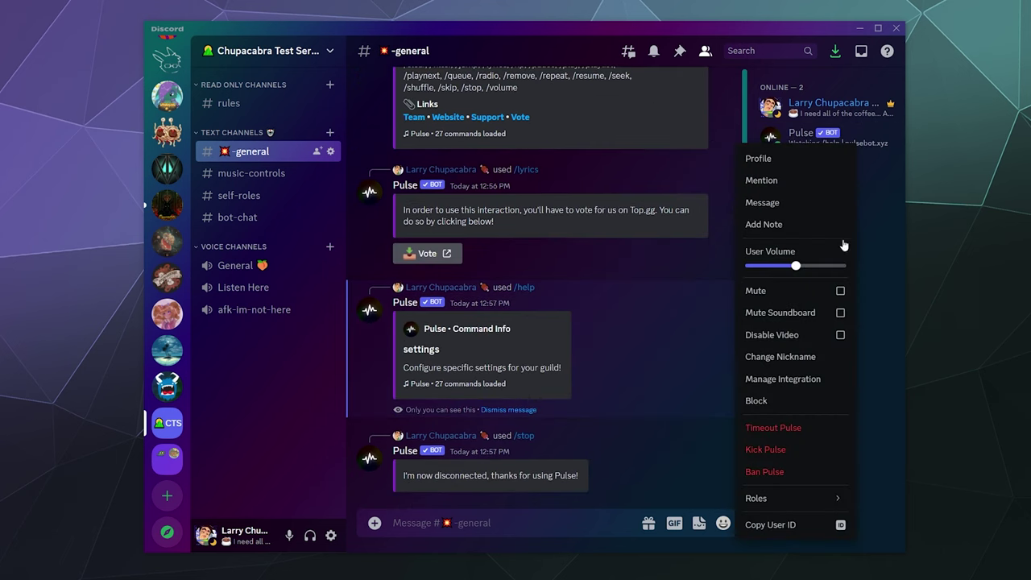
click(778, 452)
click(630, 372)
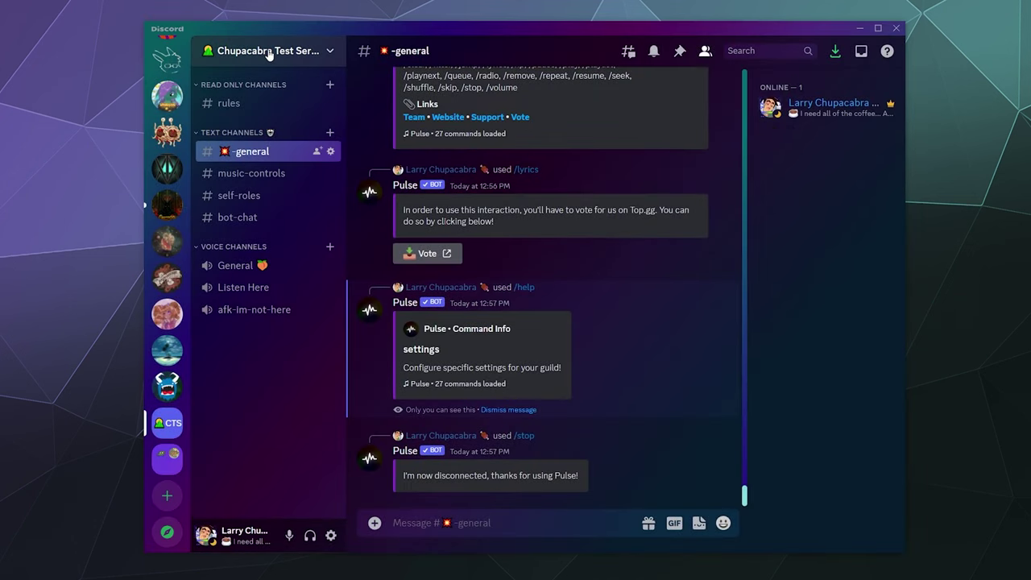
Step: Search the server's App Directory for "Pulse" and open the Pulse music bot's page
click(269, 54)
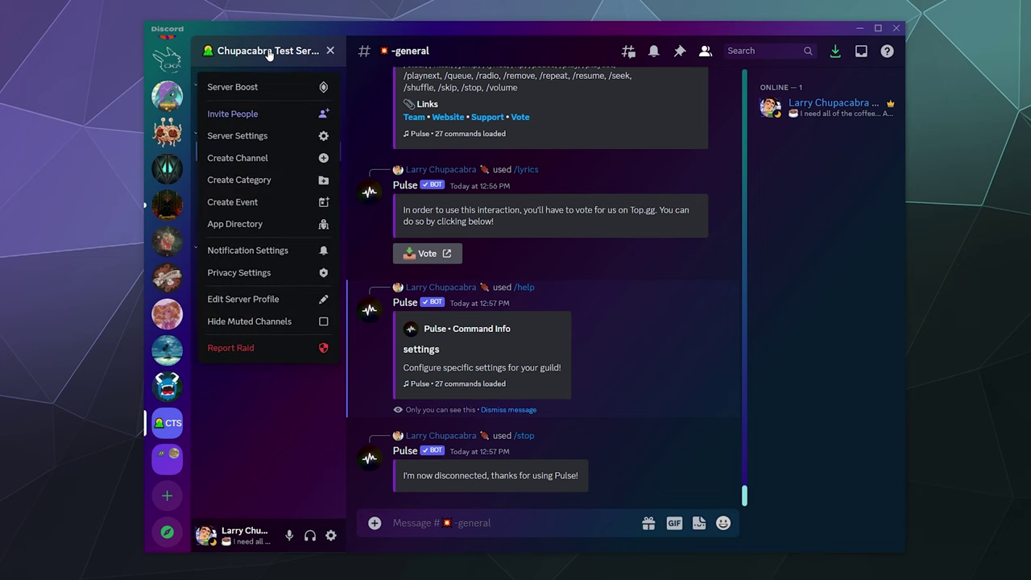
click(244, 143)
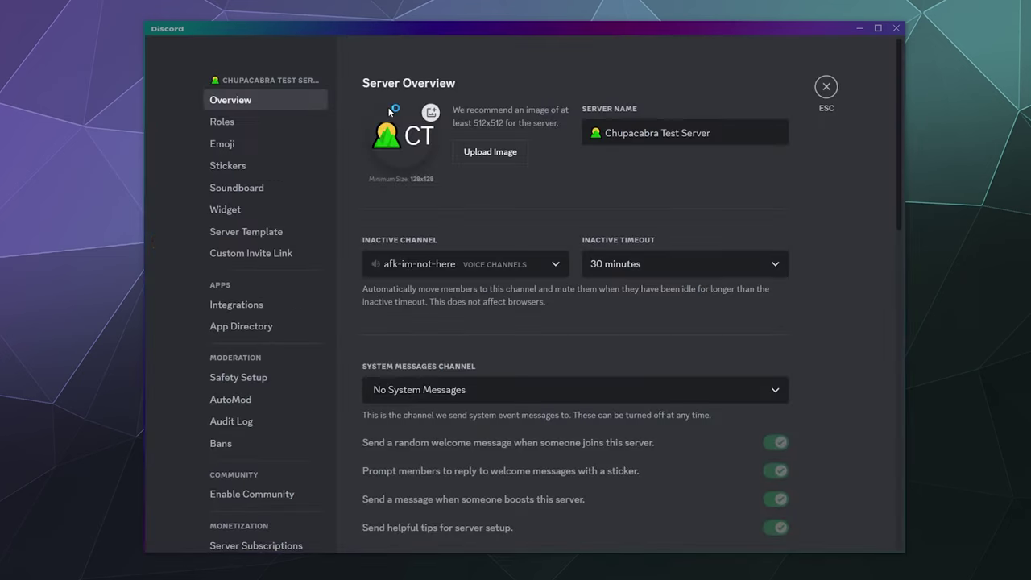
click(251, 338)
click(361, 244)
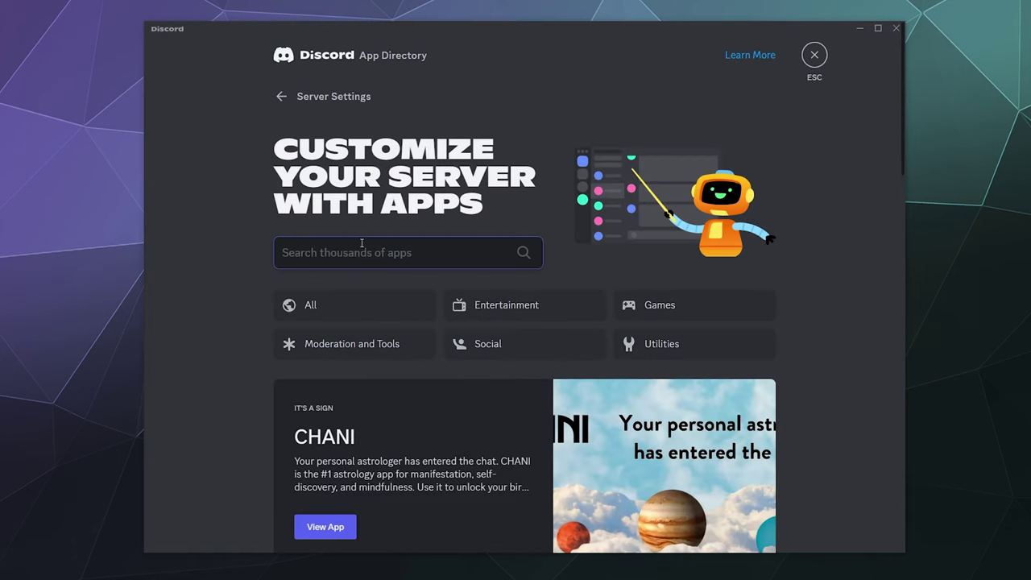
text(Pulse)
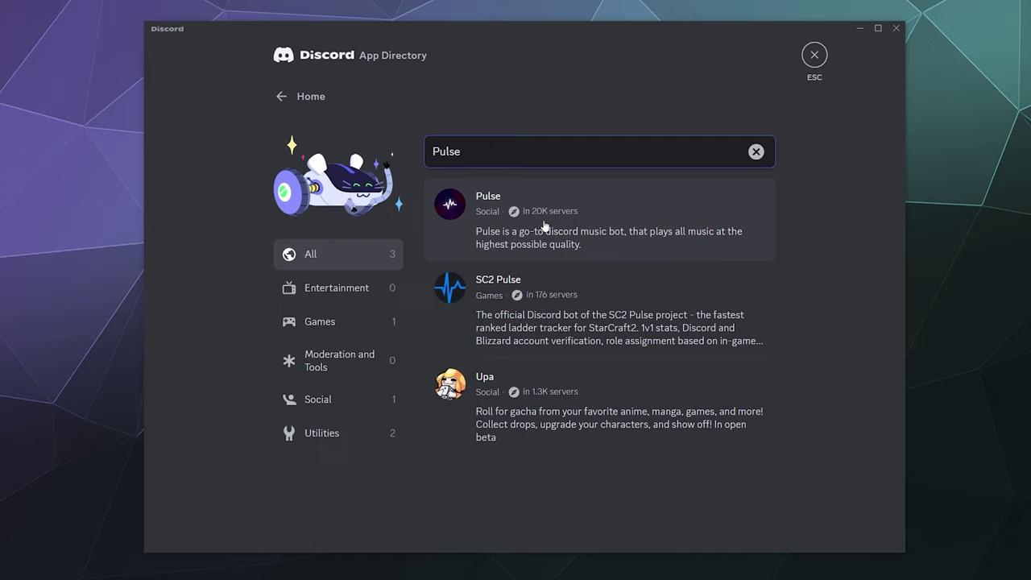
click(622, 221)
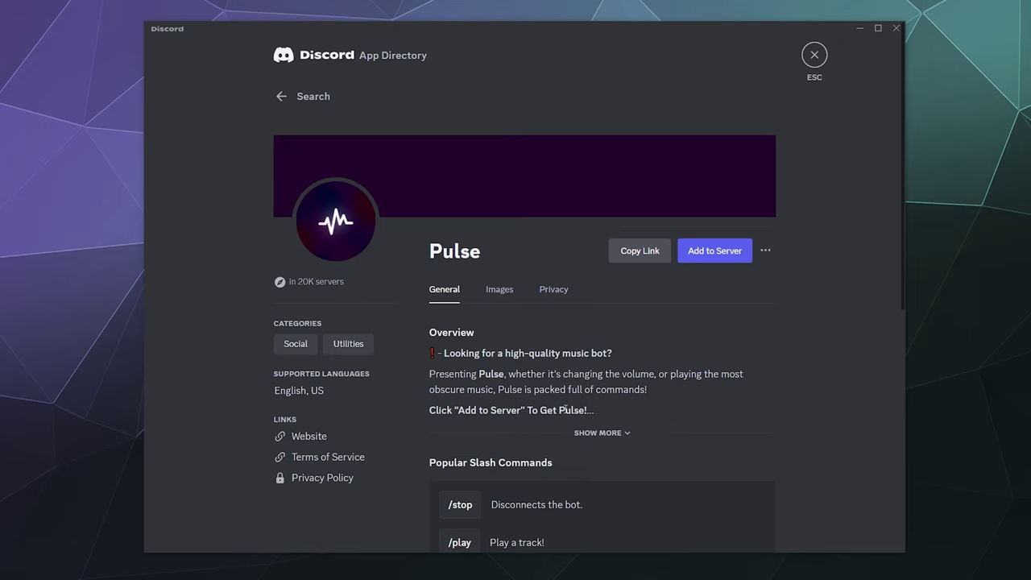
Step: Expand the Pulse overview and read what the bot provides, including its supported music sources
click(595, 432)
scroll(564, 373, down, 2)
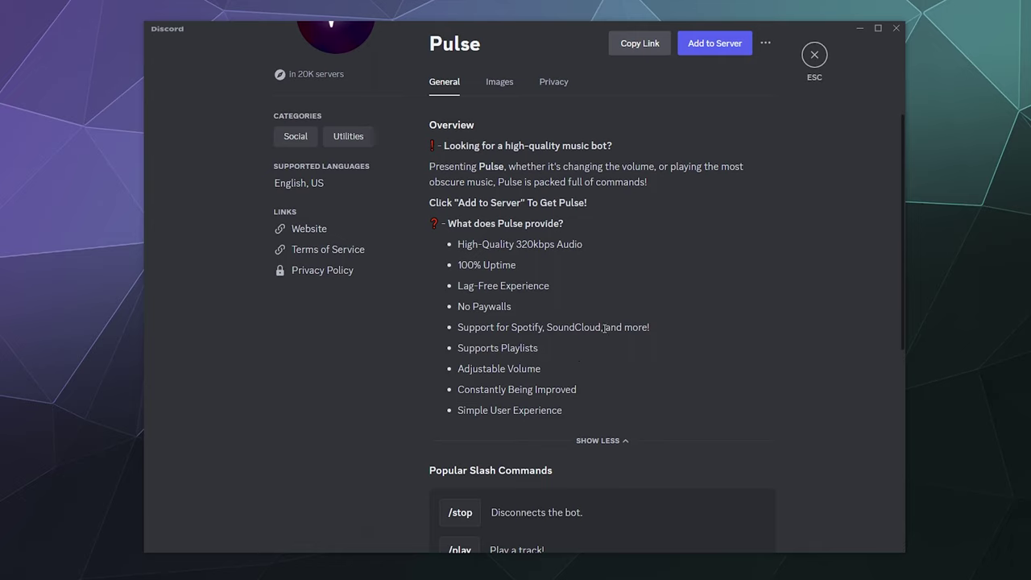
drag(602, 327, 651, 330)
drag(512, 327, 598, 327)
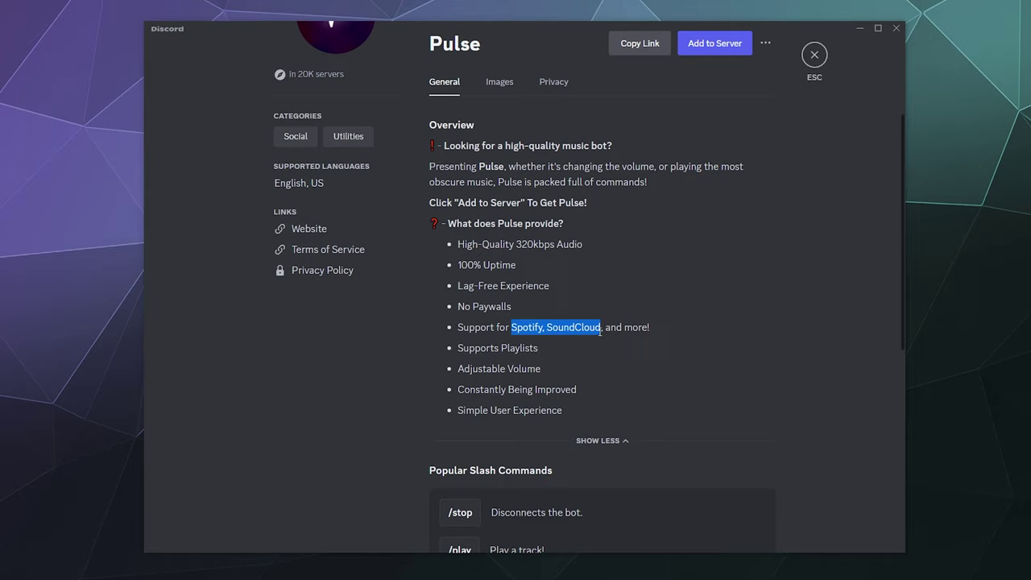
click(597, 379)
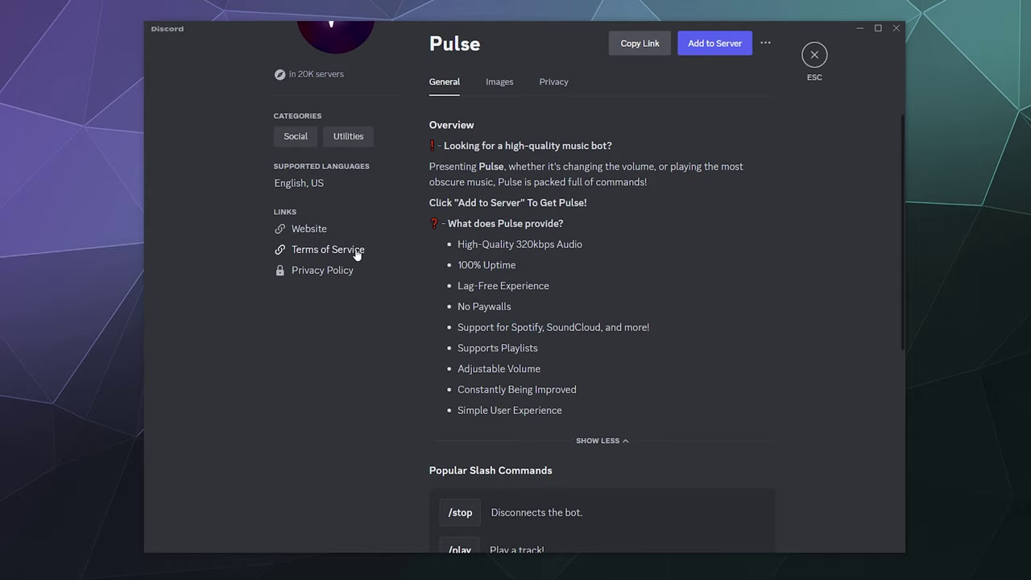
scroll(357, 255, up, 3)
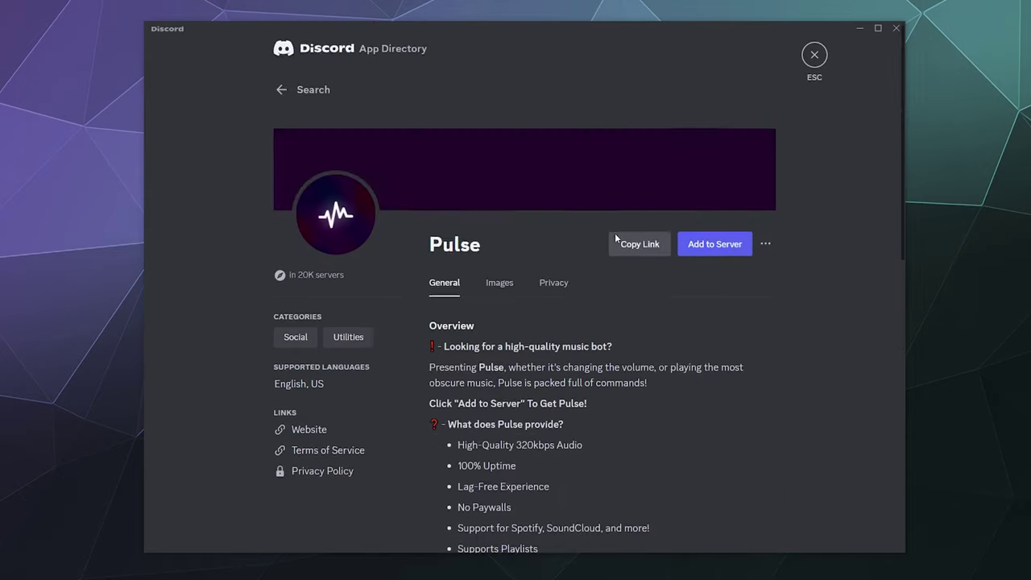
Step: Add Pulse to the test server and authorize all of its requested permissions, from Send Messages through Priority Speaker
click(716, 260)
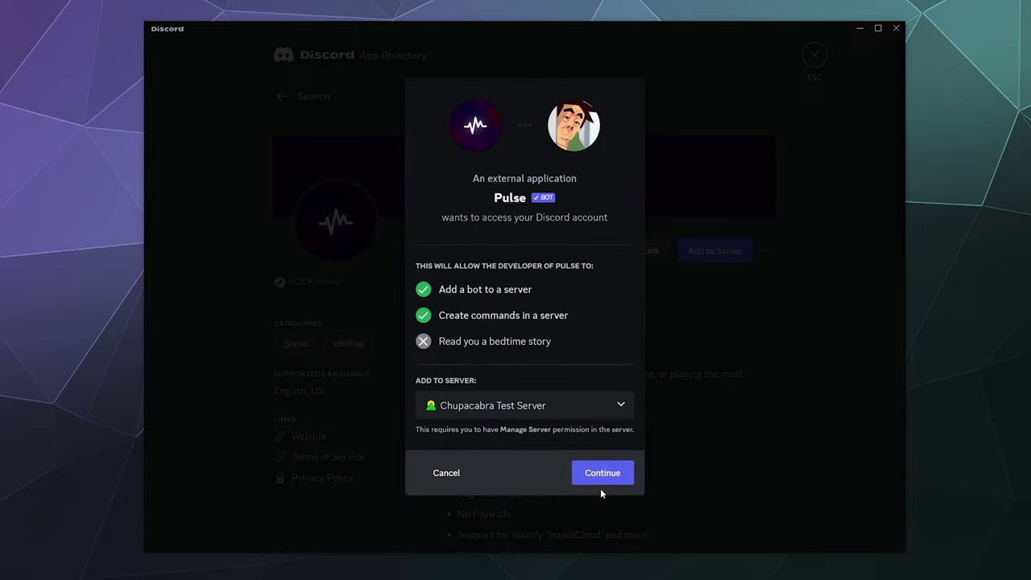
click(598, 479)
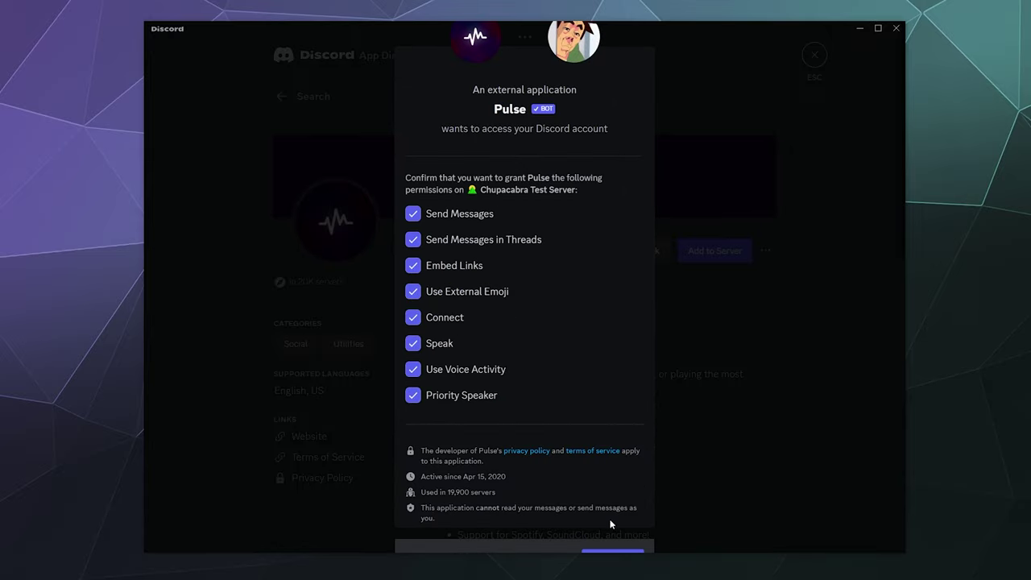
click(627, 554)
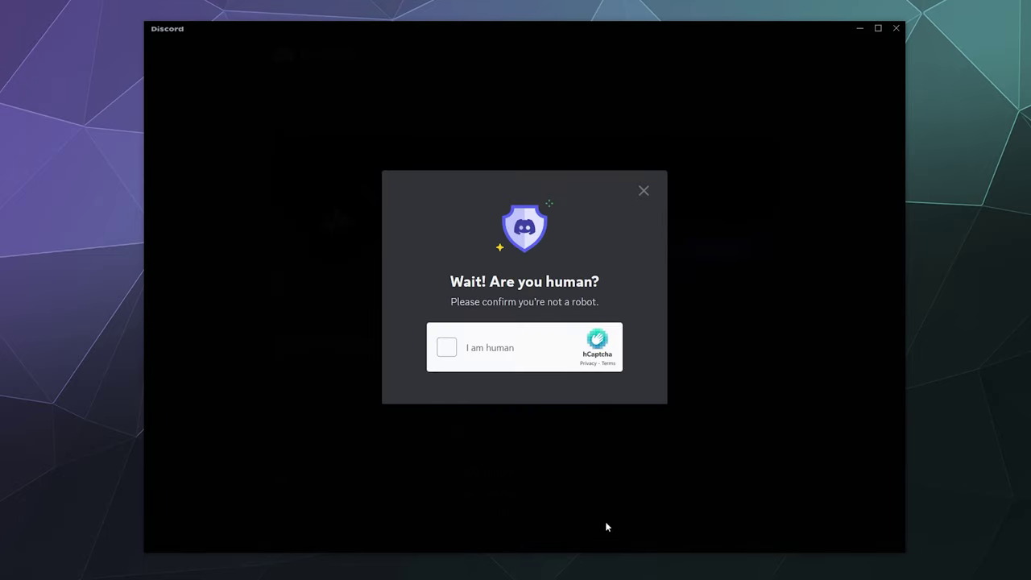
Step: Pass the human verification by selecting all the panda images, and return to the server's general channel
click(447, 349)
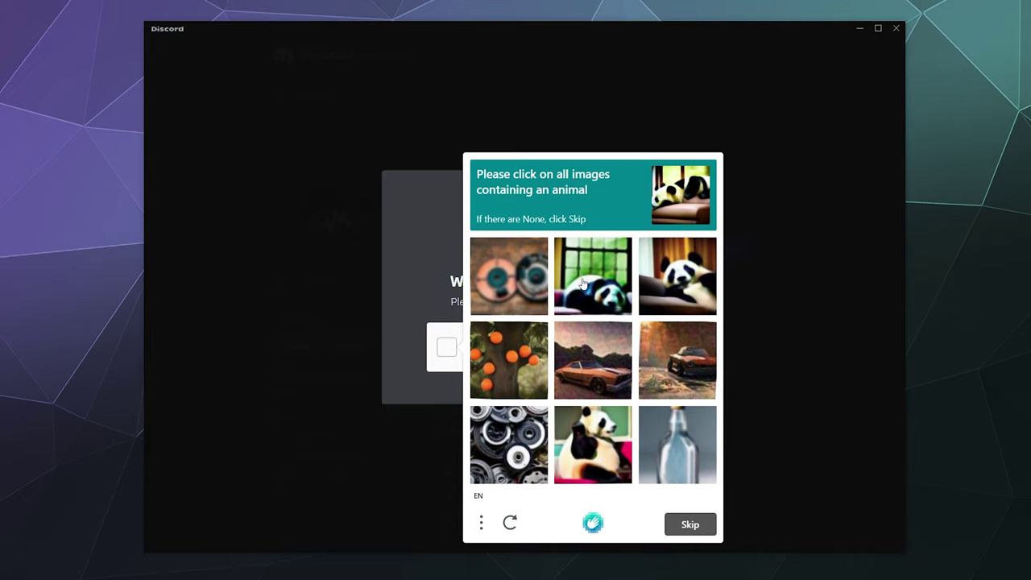
click(583, 282)
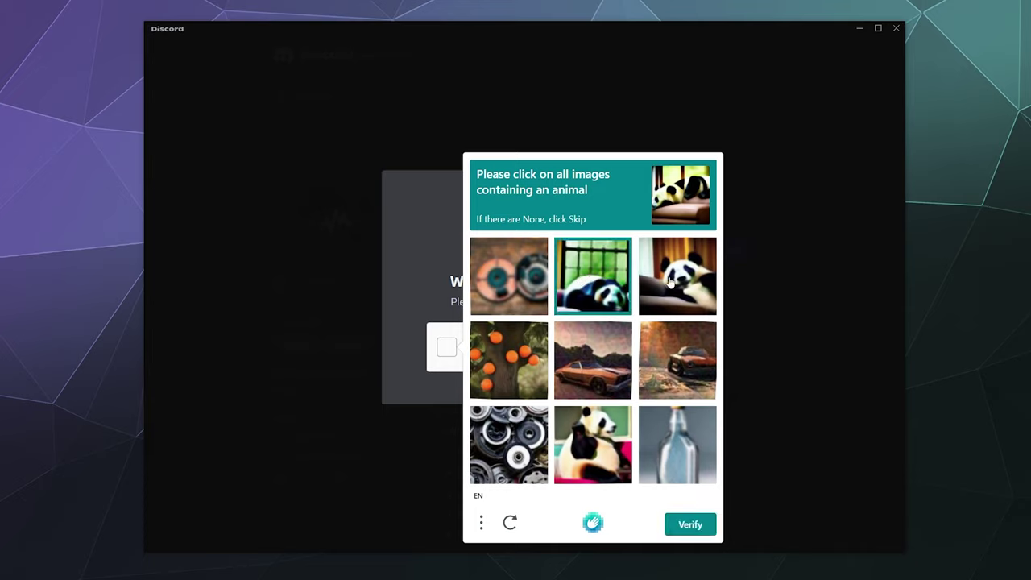
click(679, 283)
click(625, 451)
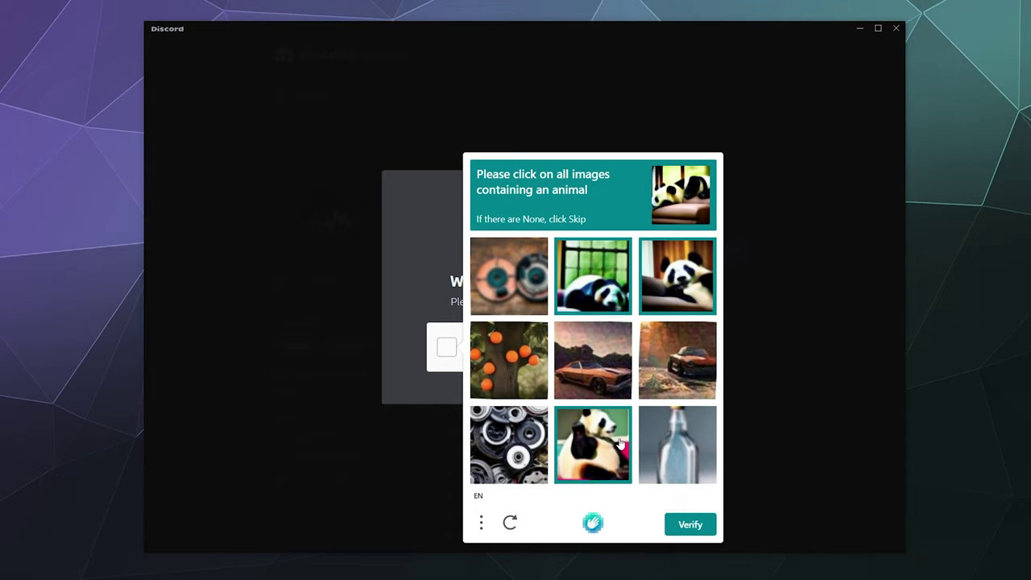
click(693, 524)
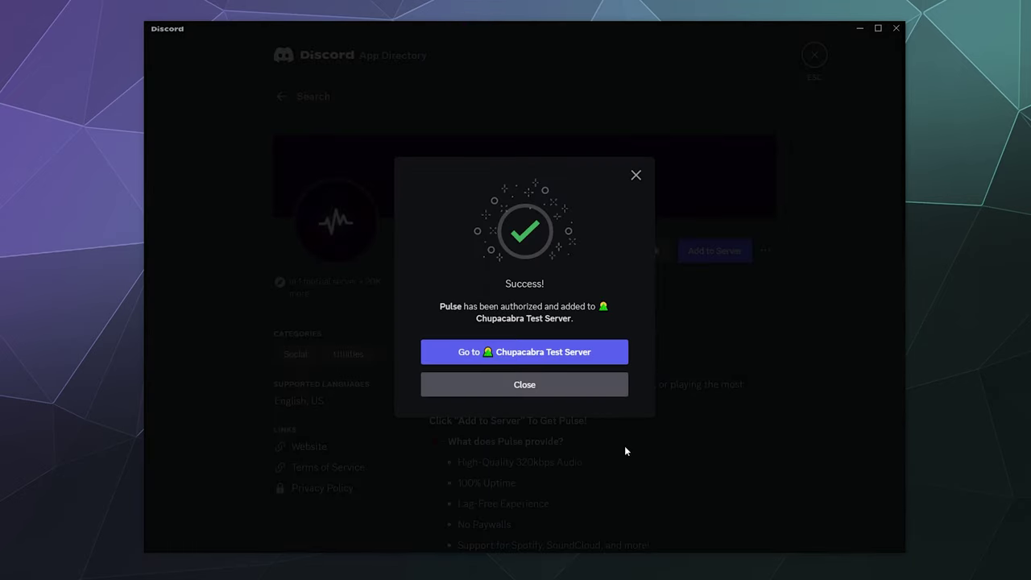
click(563, 355)
click(828, 87)
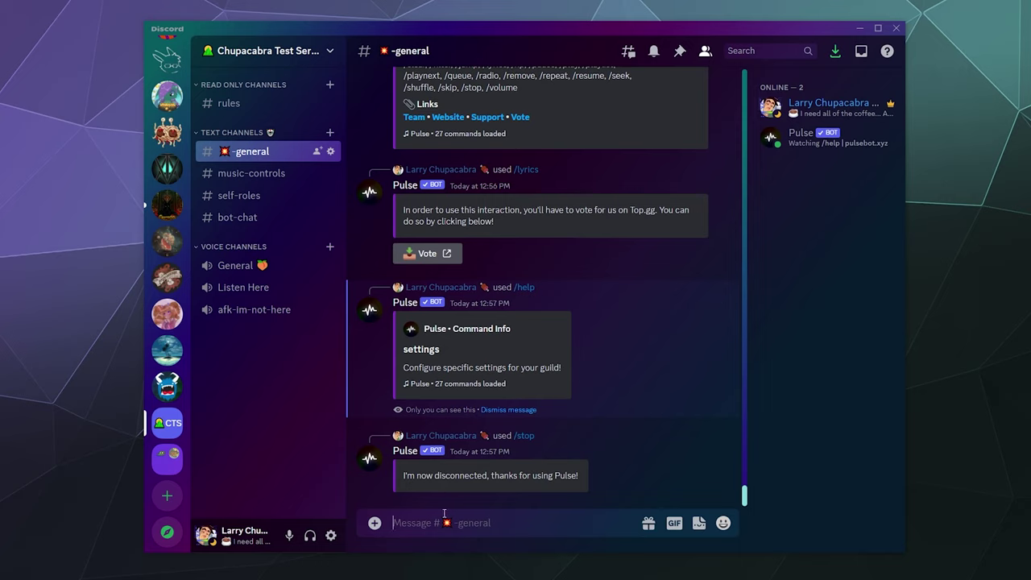
Step: Run Pulse's /help command in the general channel and check which platforms the bot supports
text(/help)
key(Return)
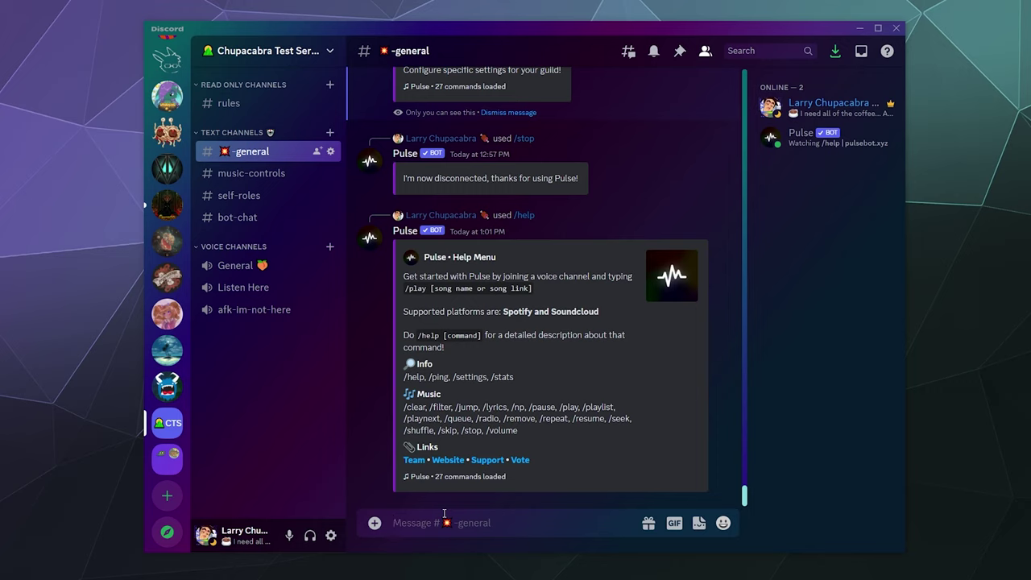
drag(504, 312, 595, 311)
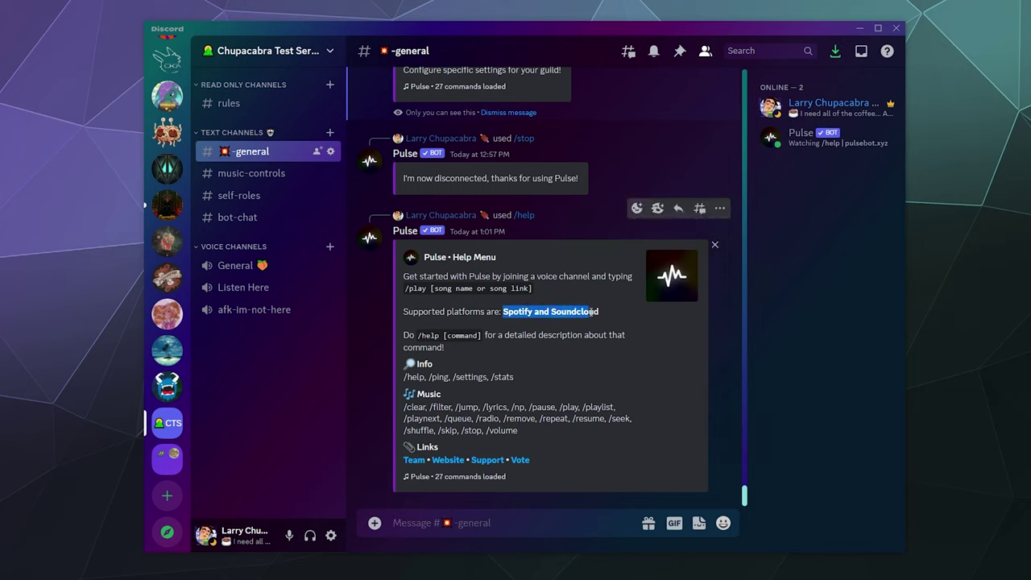
click(623, 323)
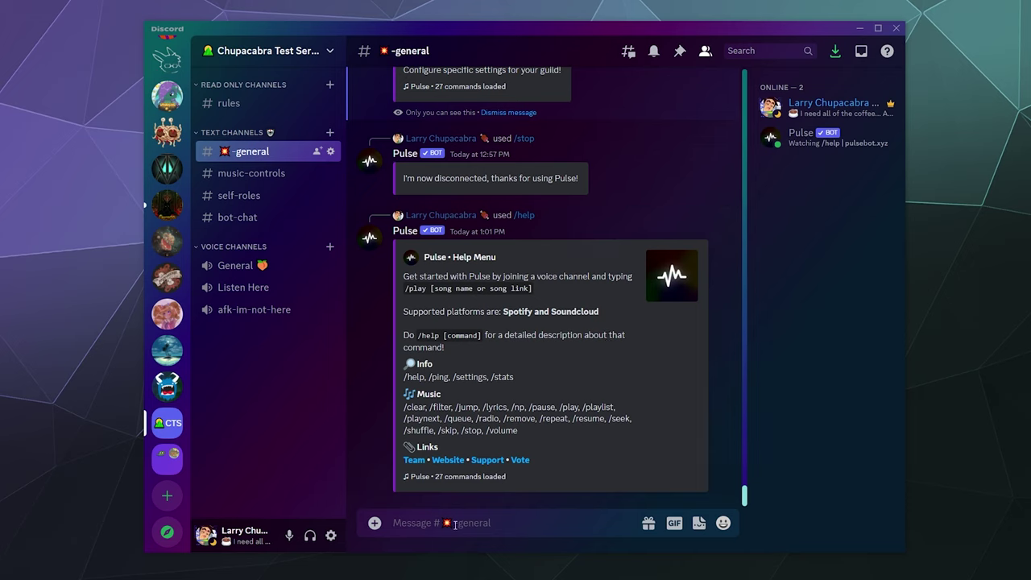
Step: Join the General voice channel and use /play with the query "alan walker dreamer" to play Dreamer by Alan Walker
click(233, 265)
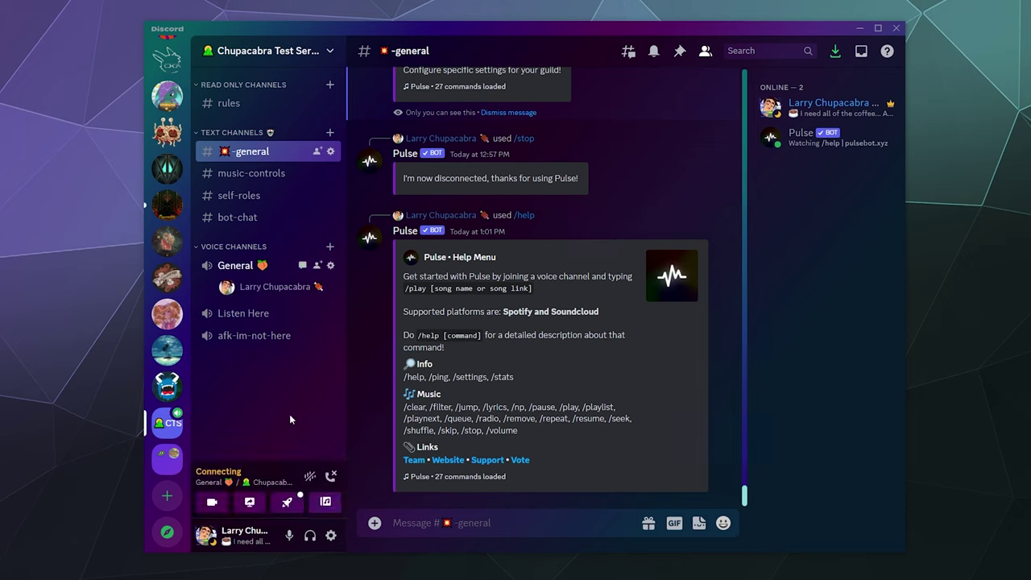
click(467, 530)
text(/play)
key(Return)
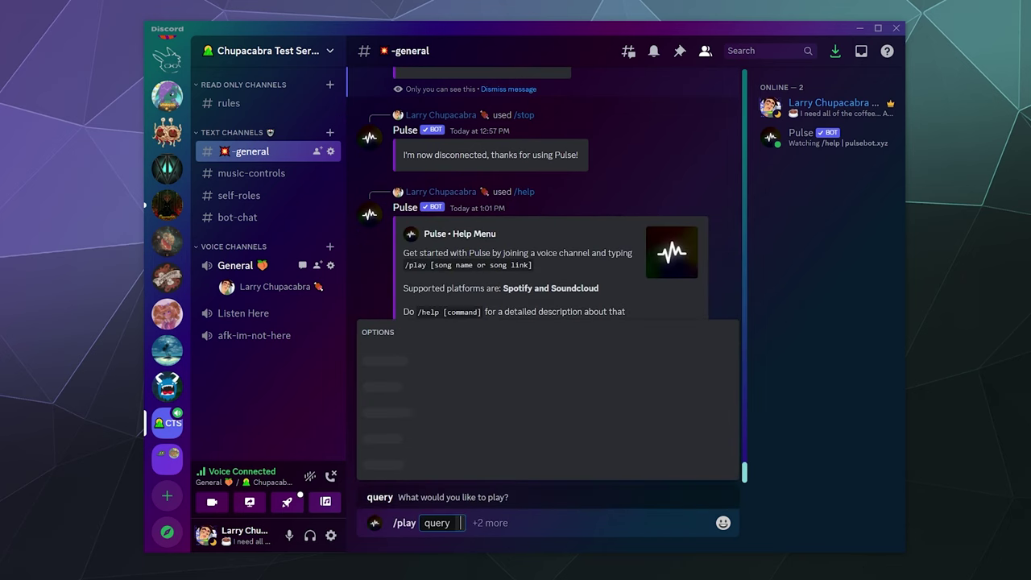
text(alan walk)
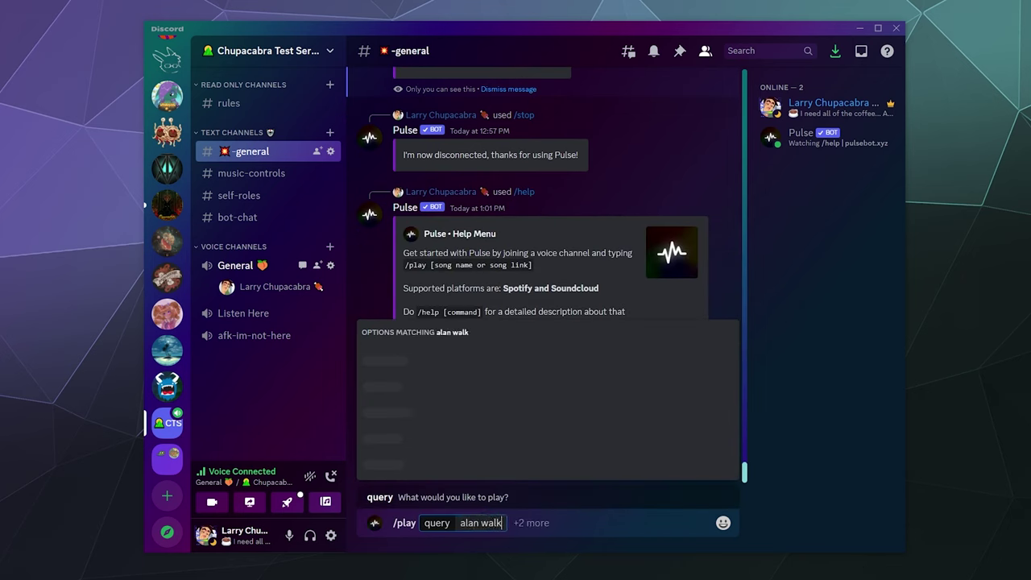
text(er dreamer)
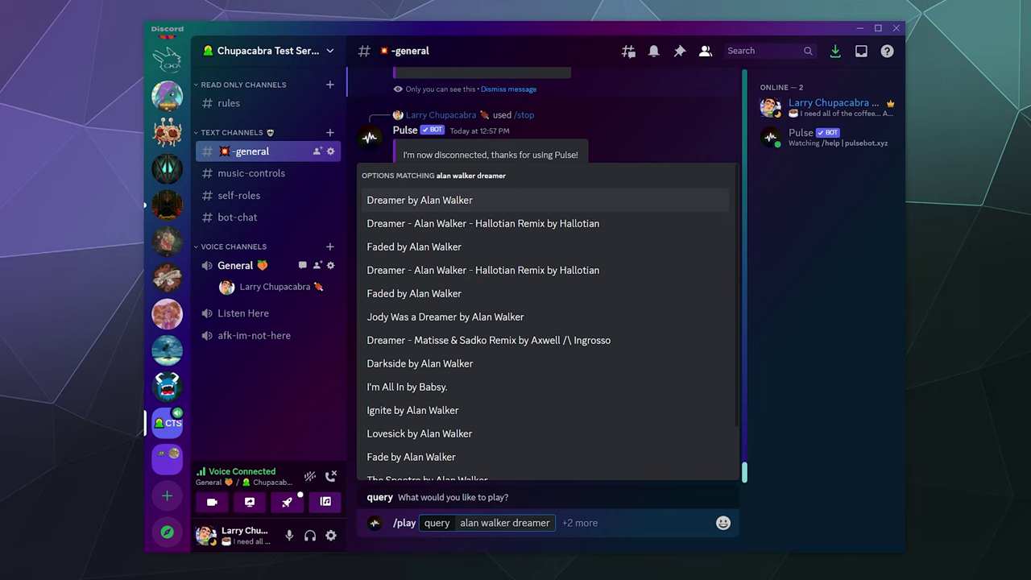
key(Down)
key(Down)
key(Up)
key(Up)
key(Return)
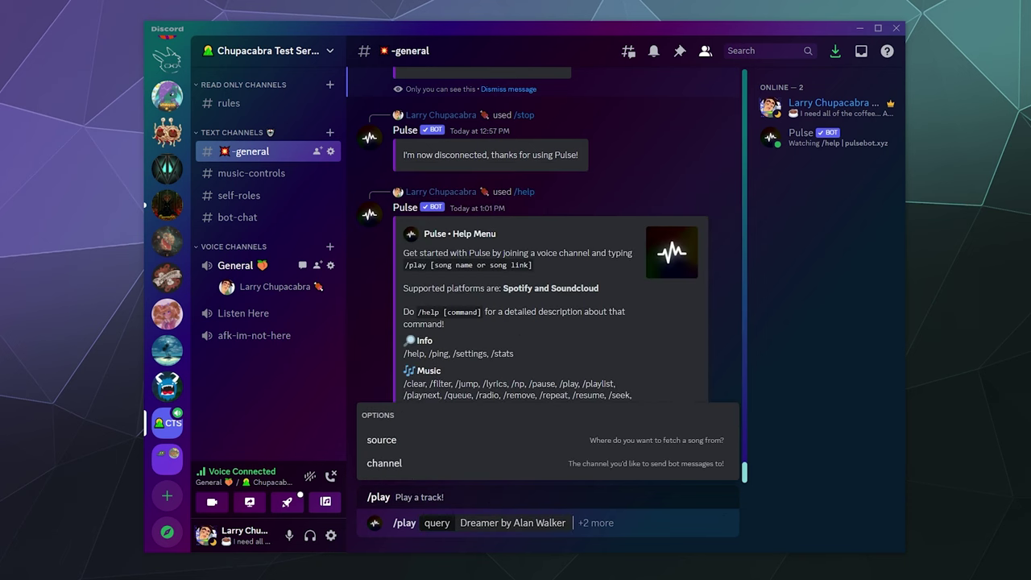
key(Return)
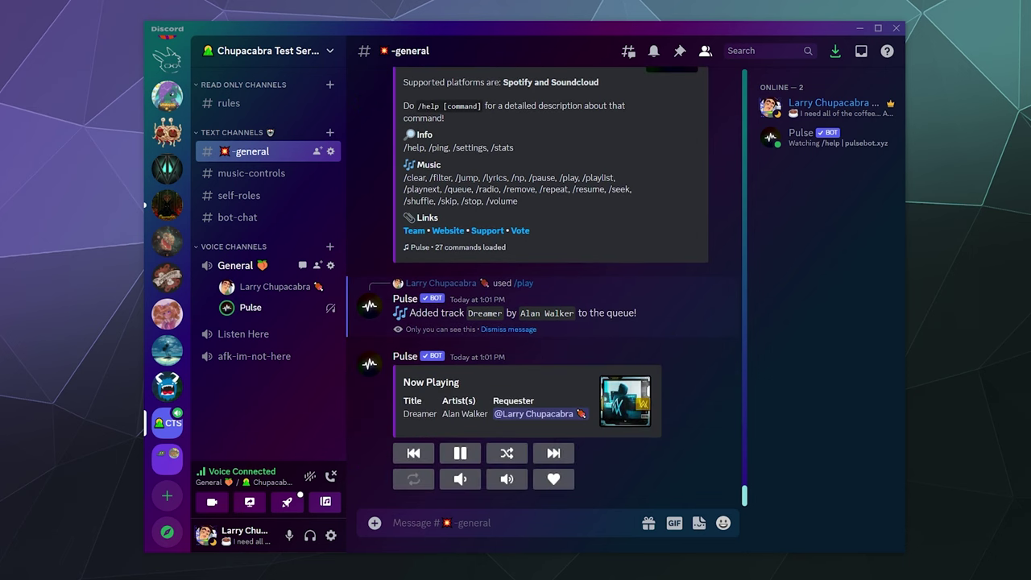
Step: Queue another track with the /play command using the query "kage oni"
text(/)
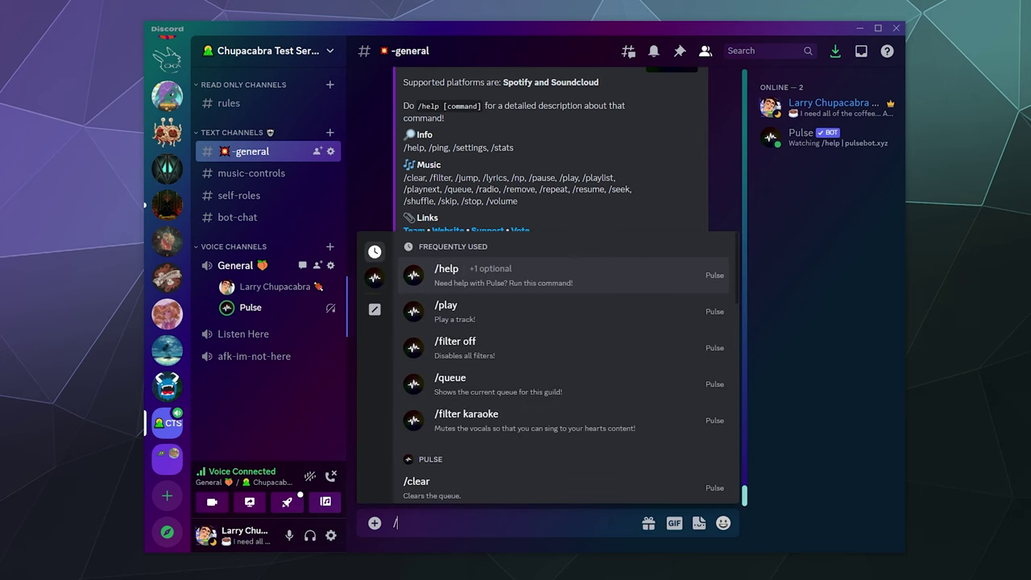
text(play)
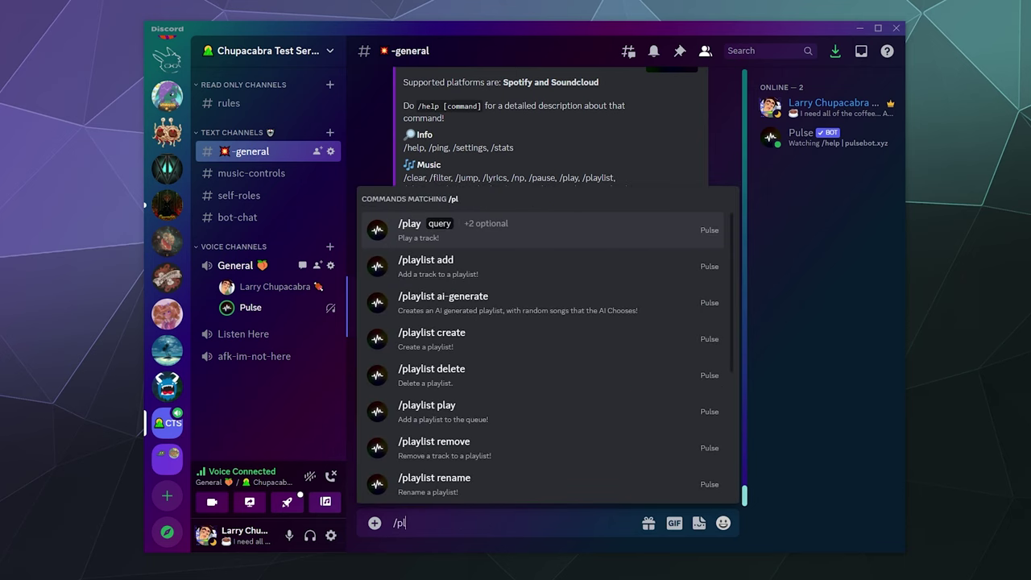
key(Tab)
text(kage oni)
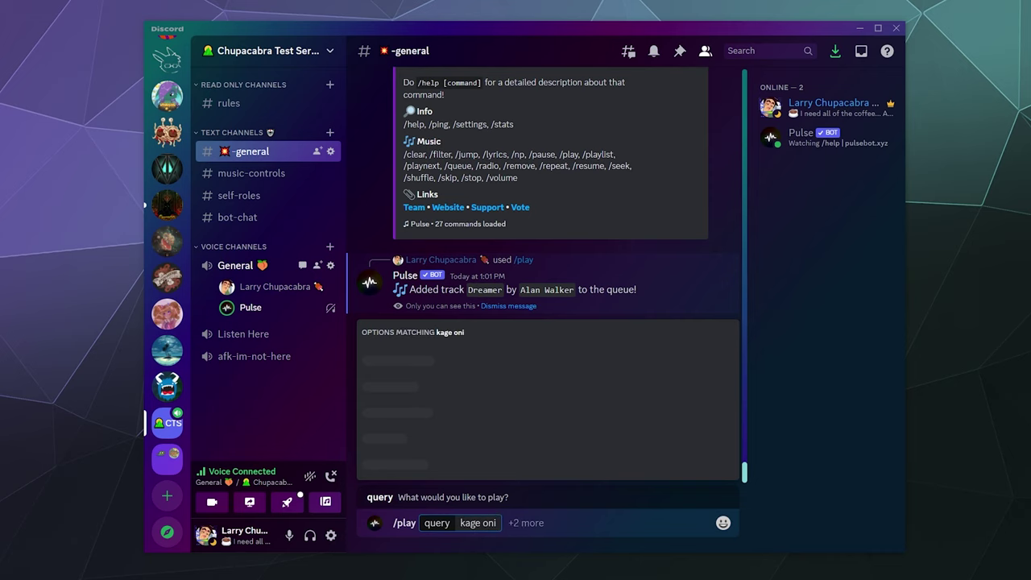
key(Return)
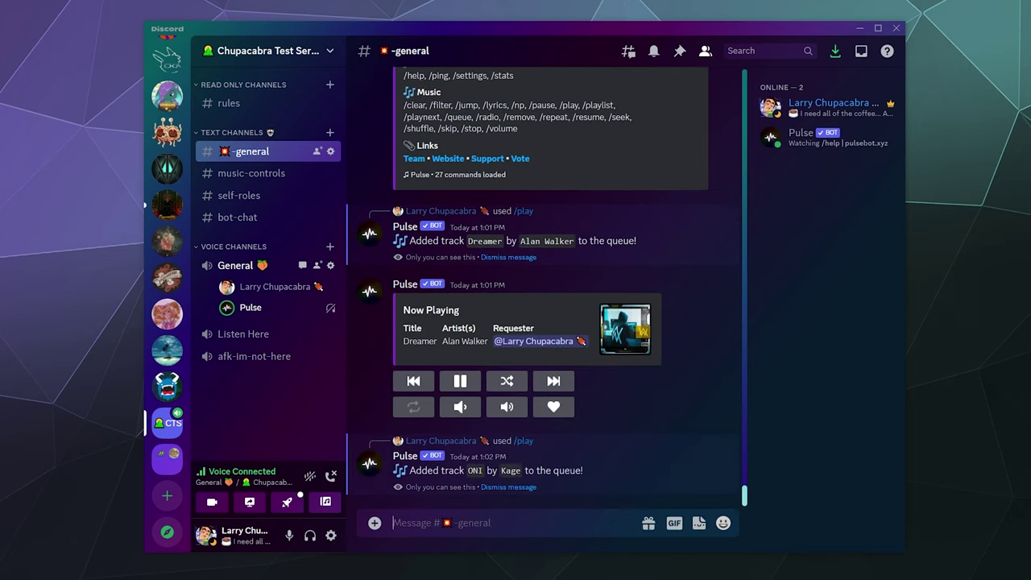
Step: Queue Forever Finally Ends by Clarx using the /play command with the query "clarx forever finally ends"
text(/)
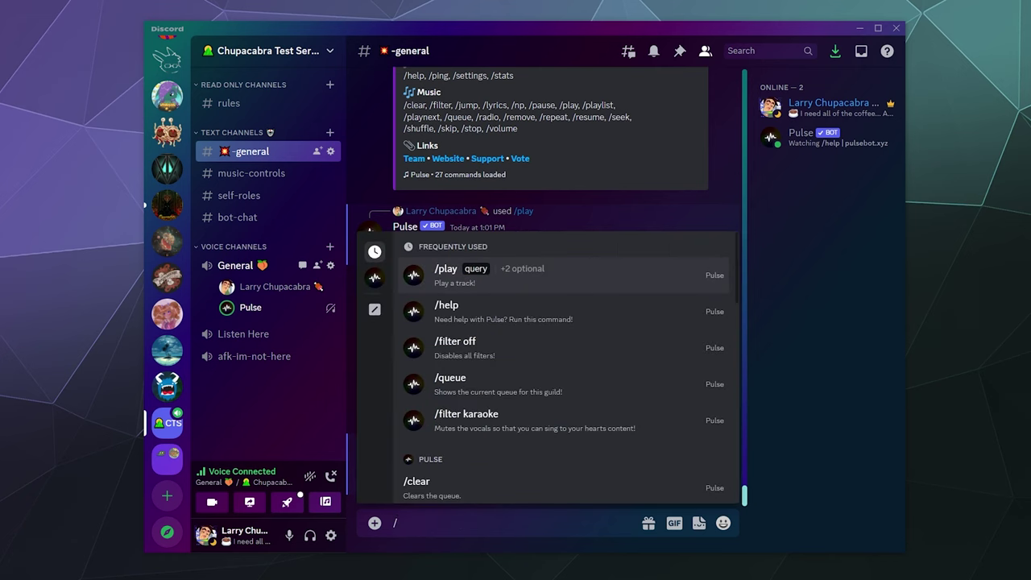
text(play)
key(Tab)
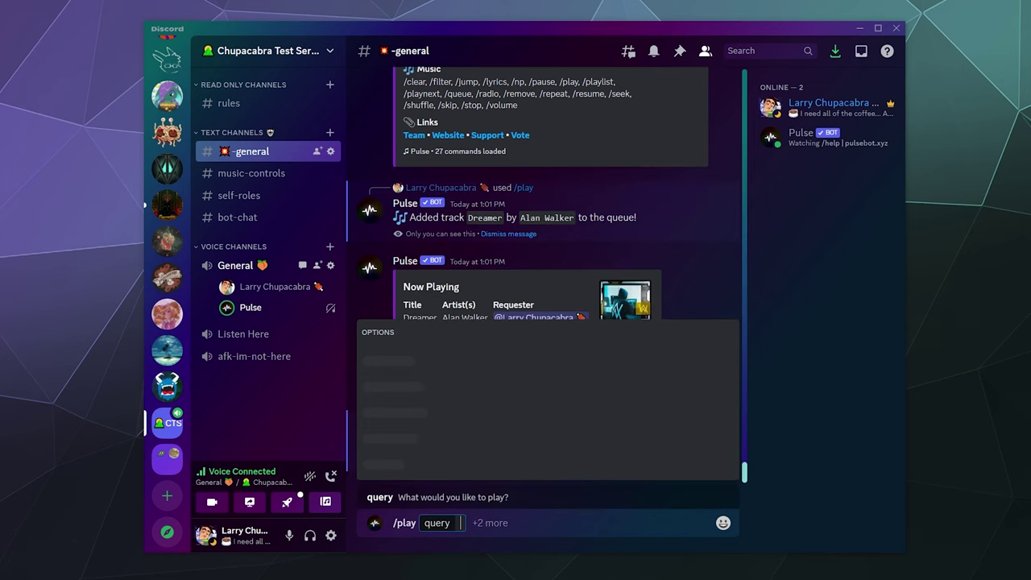
text(clarx)
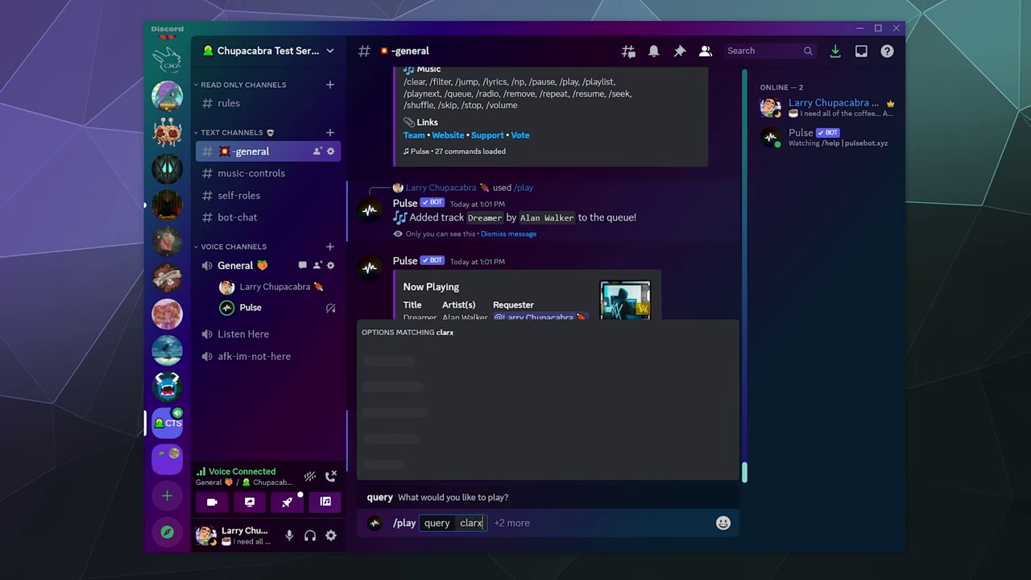
text( forever f)
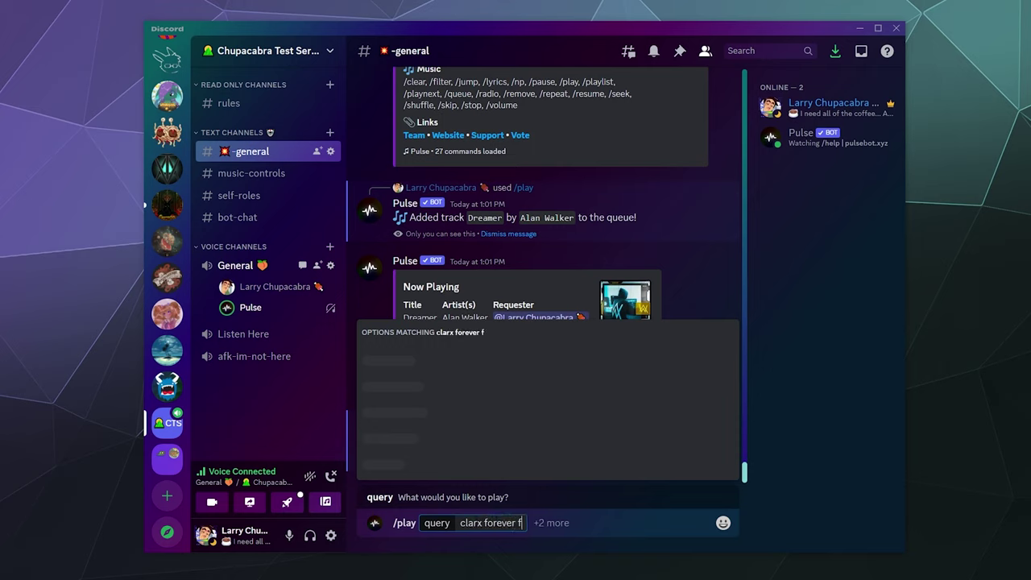
text(inally ends)
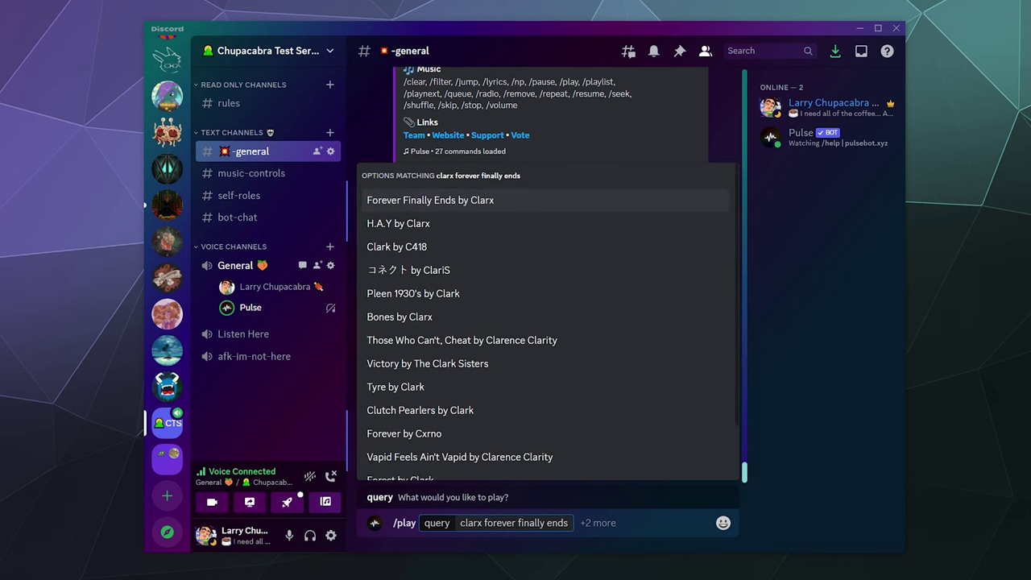
key(Return)
key(Return)
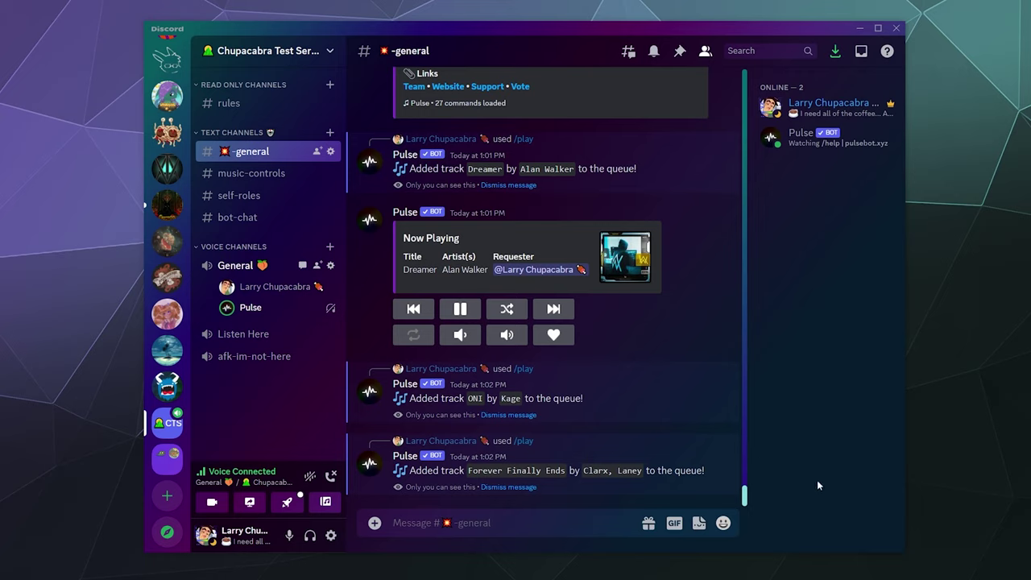
Step: Add Dreamer by Alan Walker to the queue a second time using /play with the query "alan walker dreamer"
click(528, 529)
text(/)
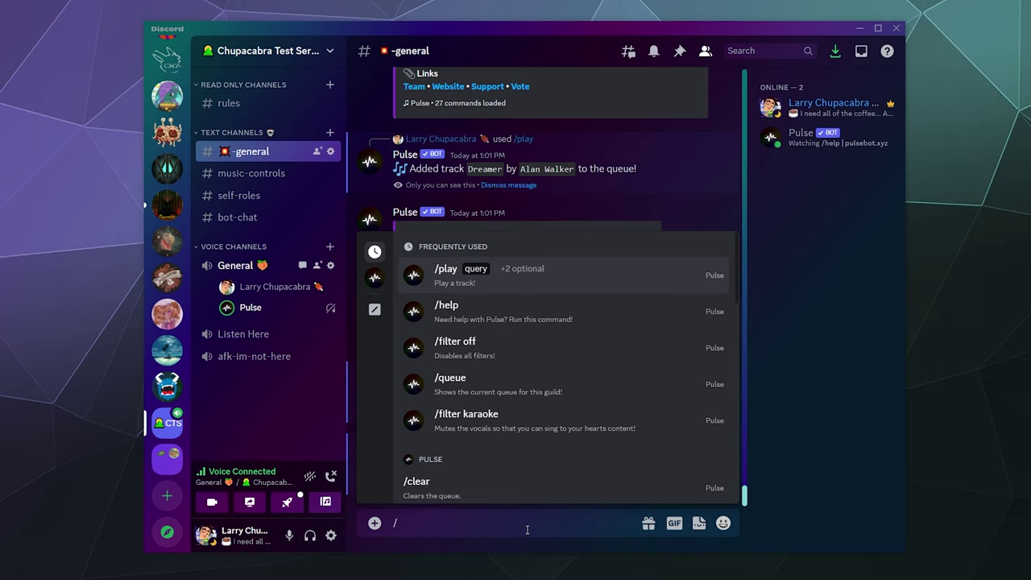
text(p)
key(Tab)
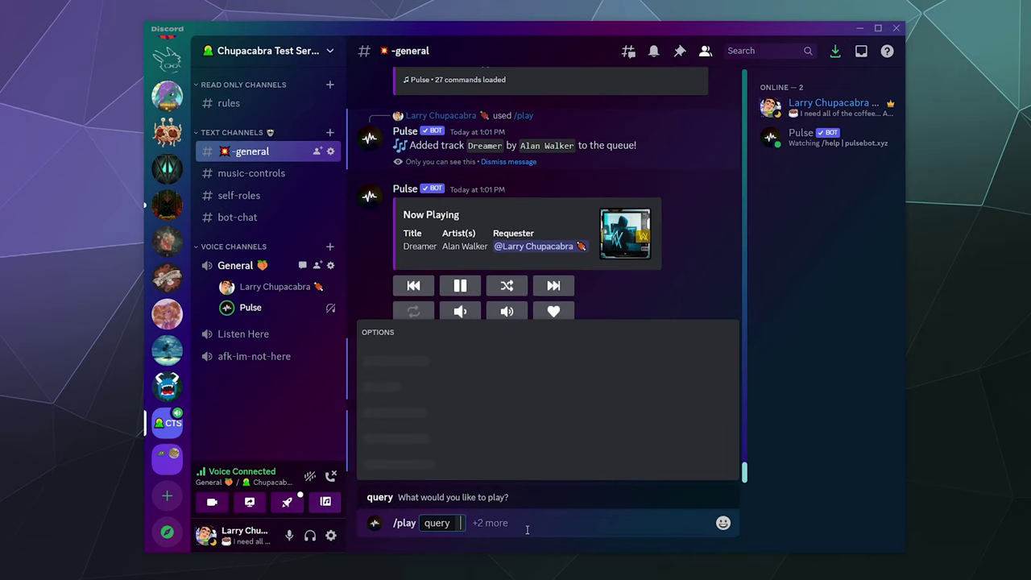
text(alan )
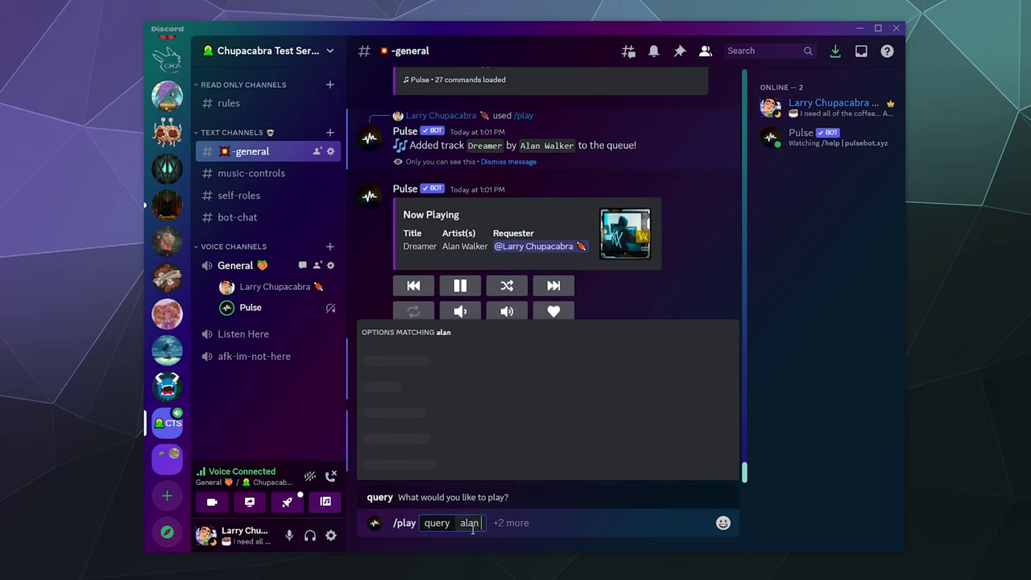
text(walker dreamer)
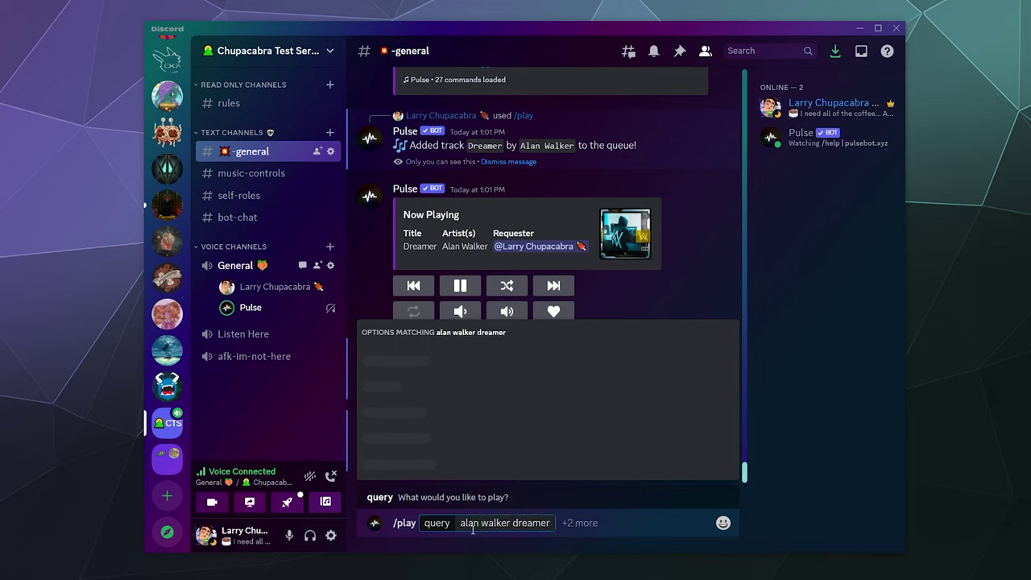
key(Return)
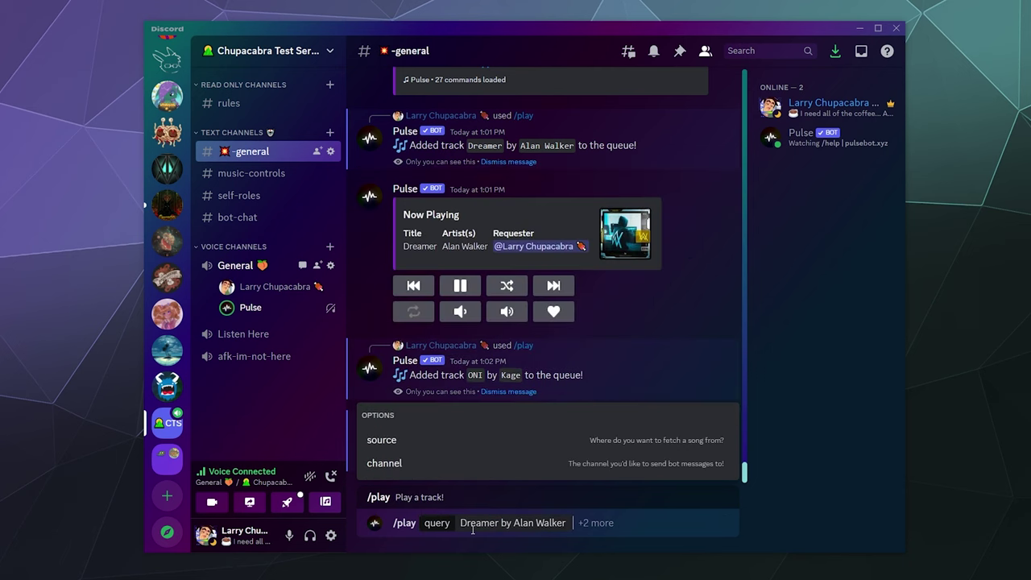
key(Return)
Step: Queue Falling by Rival using the /play command with the query "rival falling"
text(/p)
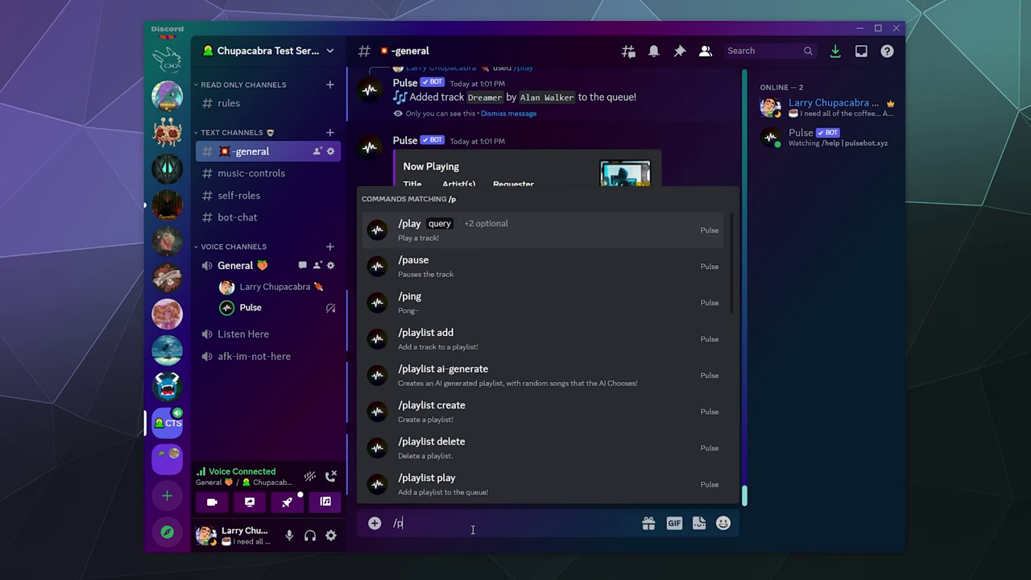
key(Return)
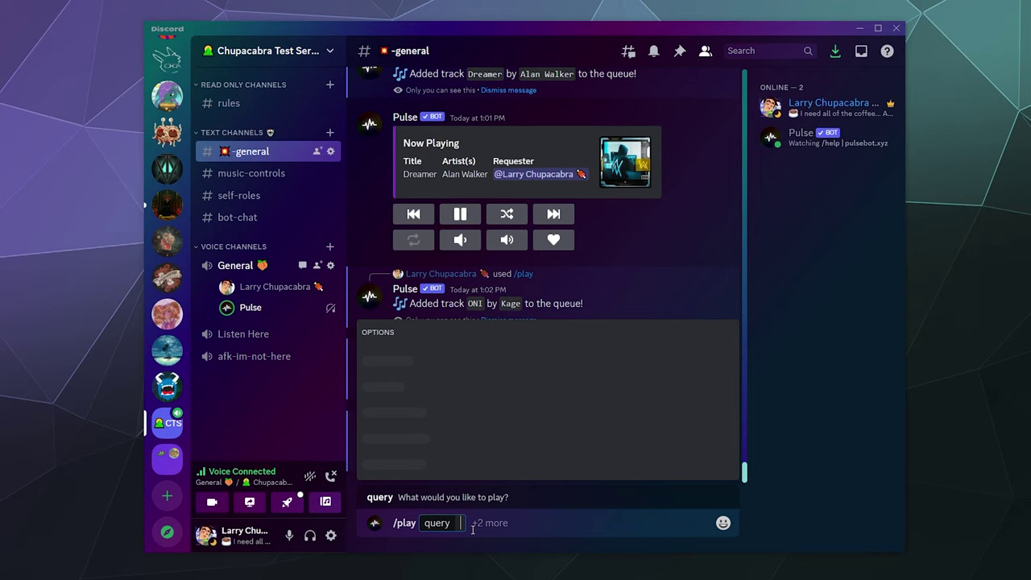
text(rival fa)
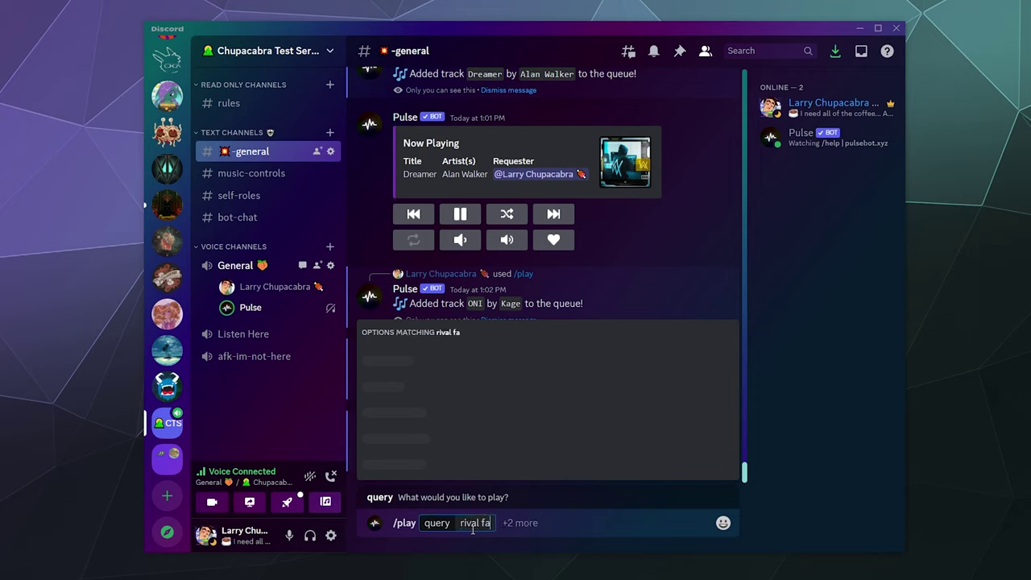
text(lling)
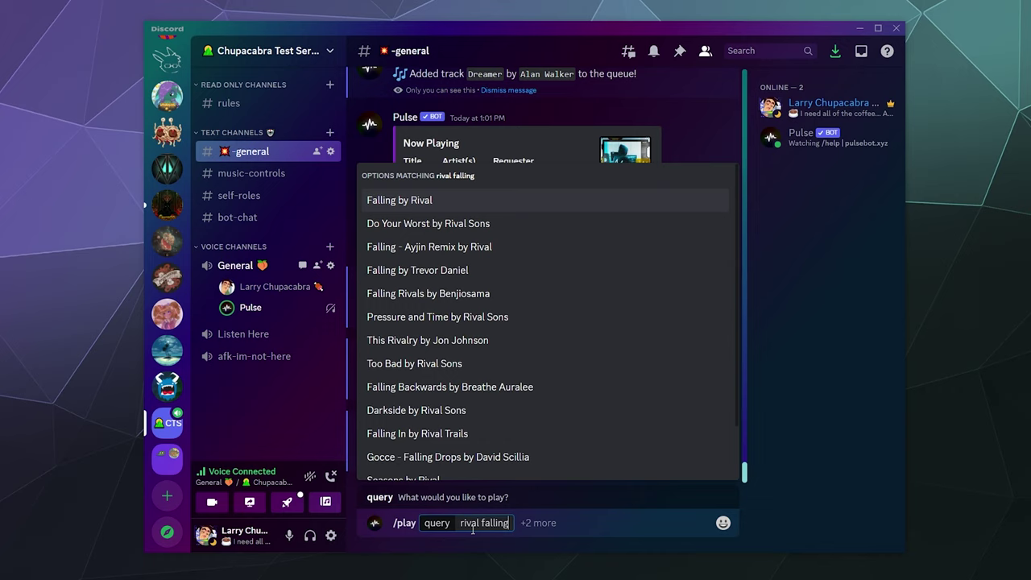
key(Return)
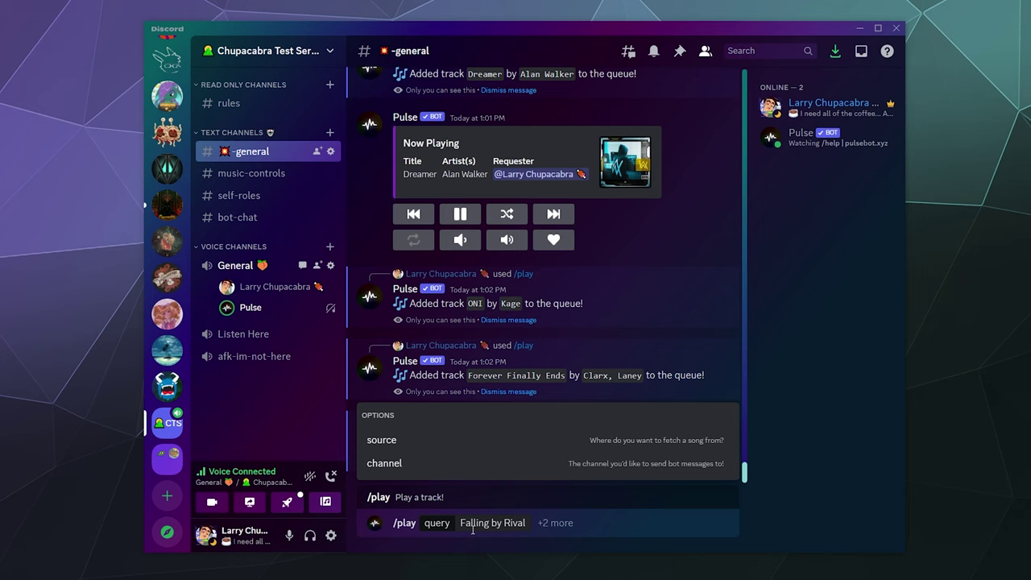
key(Return)
text(/)
text(p)
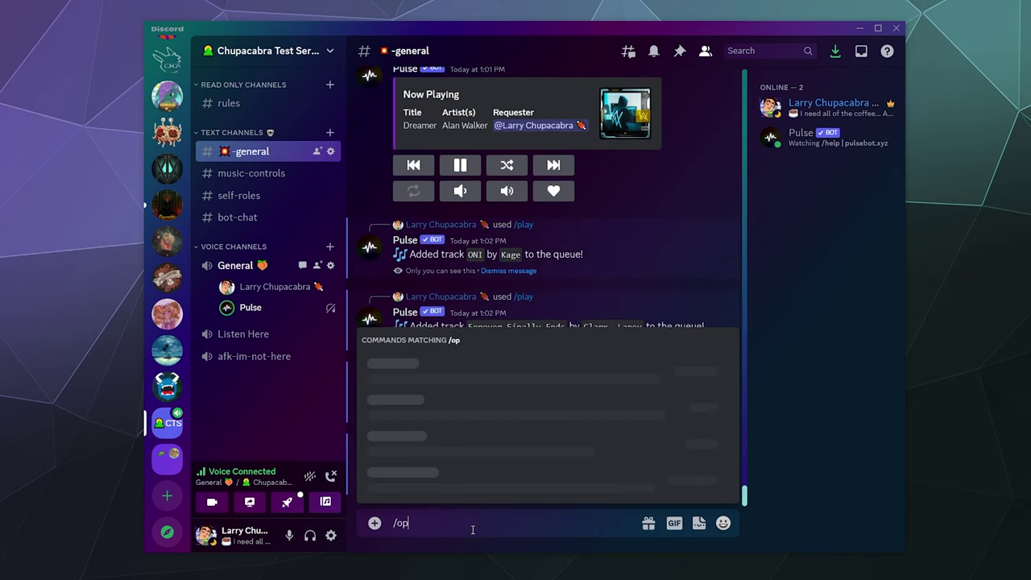
key(Tab)
text(NCS)
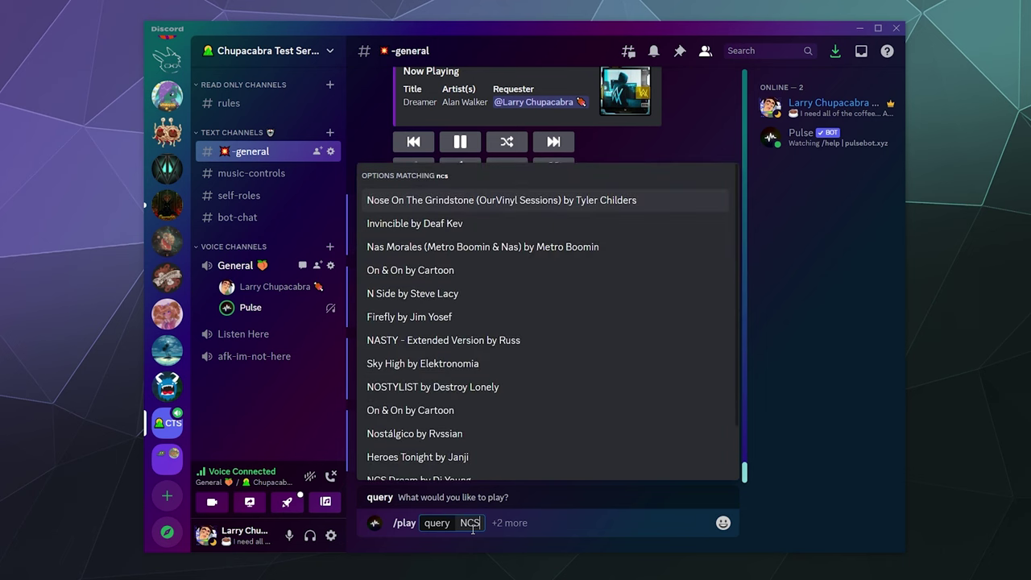
key(Down)
key(Down)
key(Down)
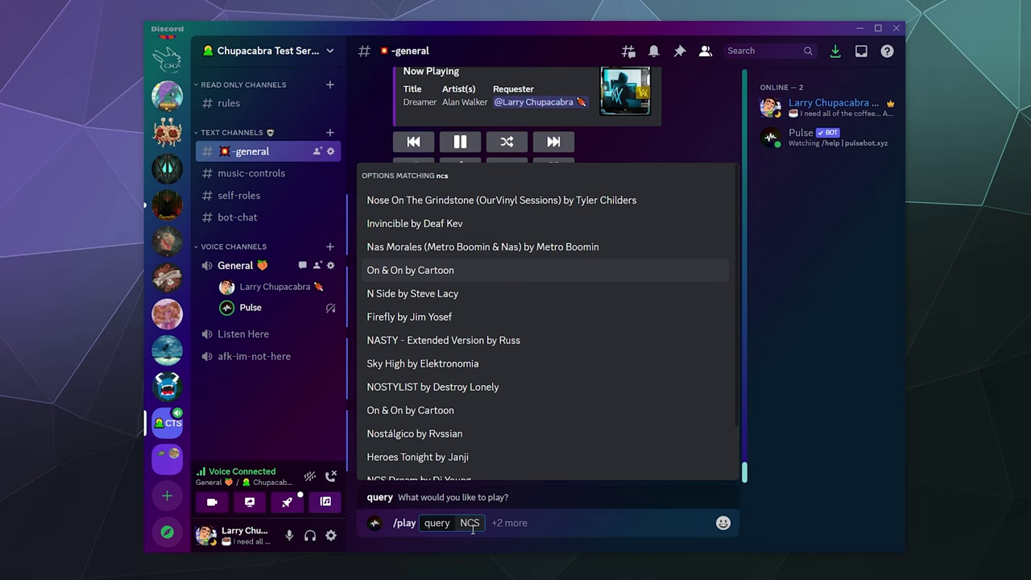
key(BackSpace)
key(BackSpace)
key(BackSpace)
key(BackSpace)
key(BackSpace)
key(BackSpace)
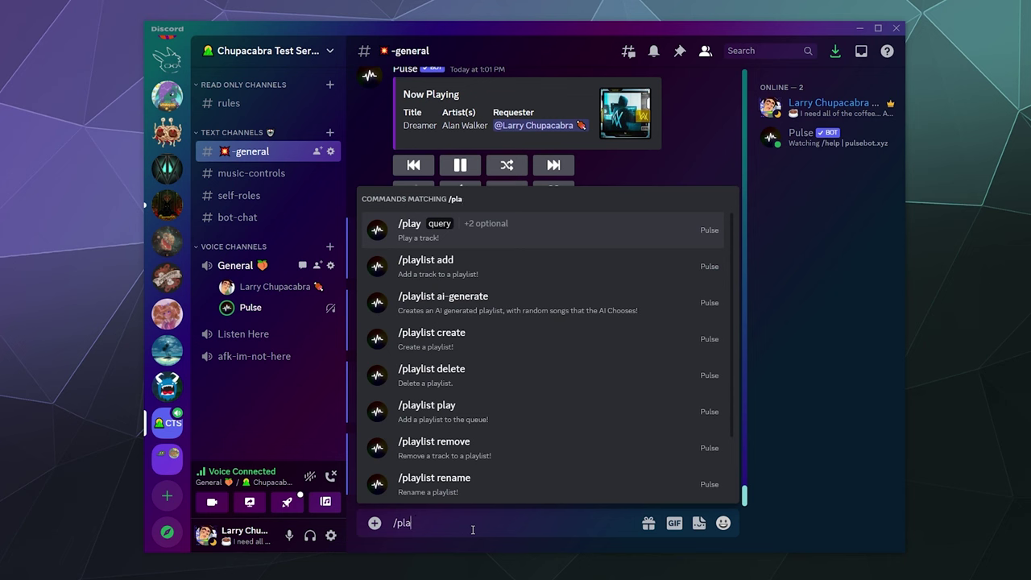
key(BackSpace)
key(BackSpace)
key(BackSpace)
key(BackSpace)
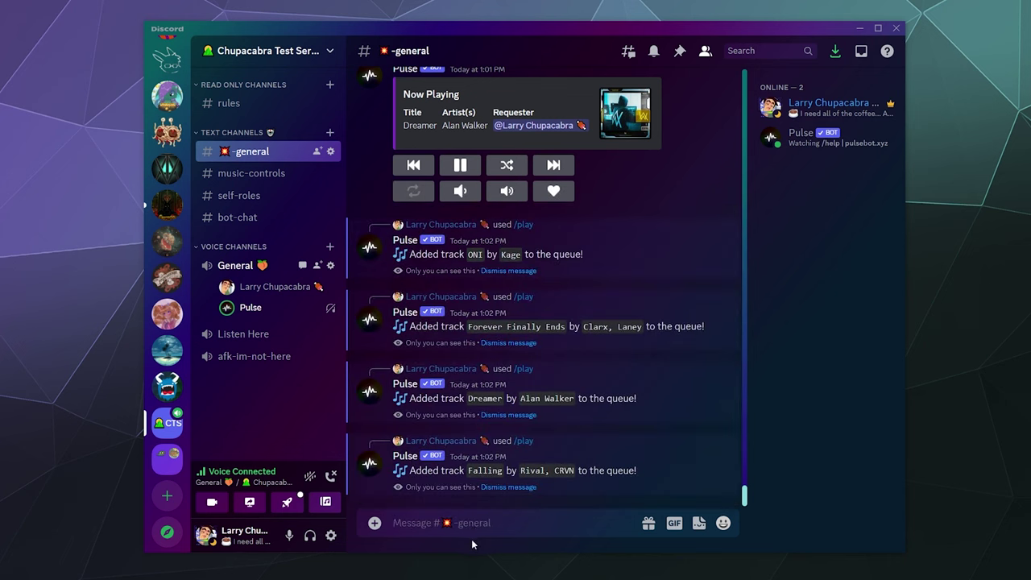
text(/)
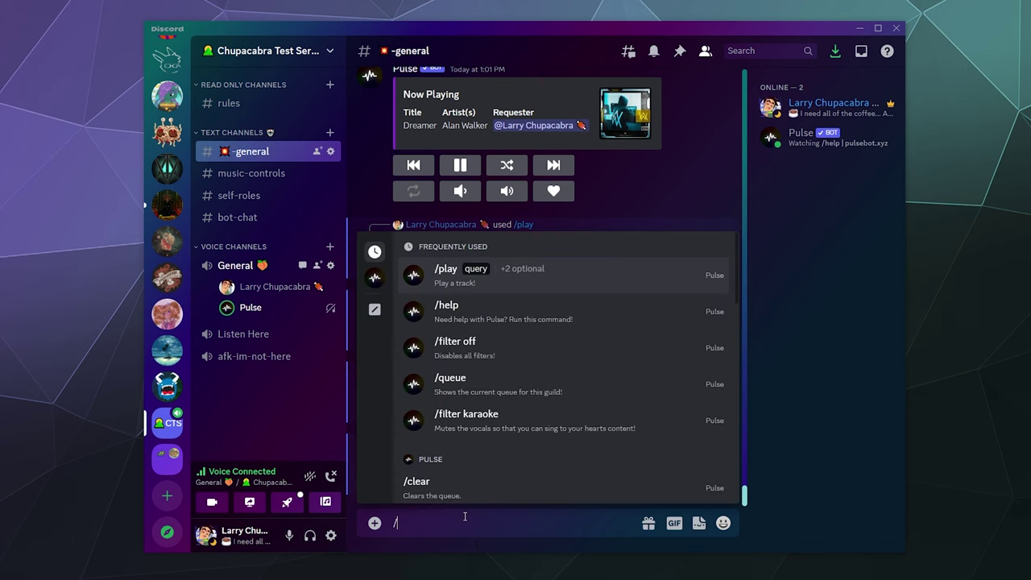
key(BackSpace)
Step: Pause and resume Dreamer with the controls under Pulse's Now Playing message, and like the track
scroll(463, 483, up, 5)
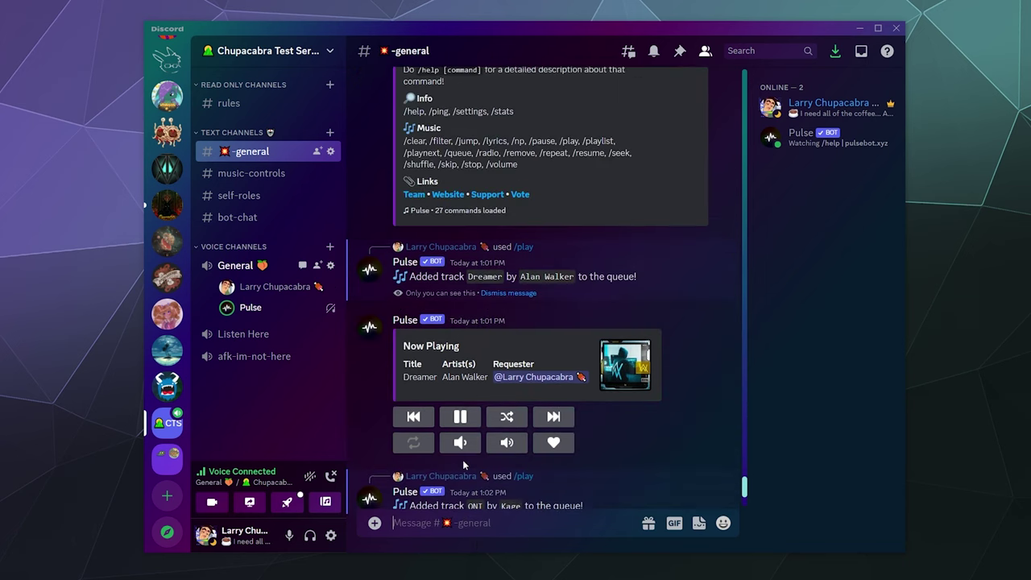
scroll(435, 386, down, 2)
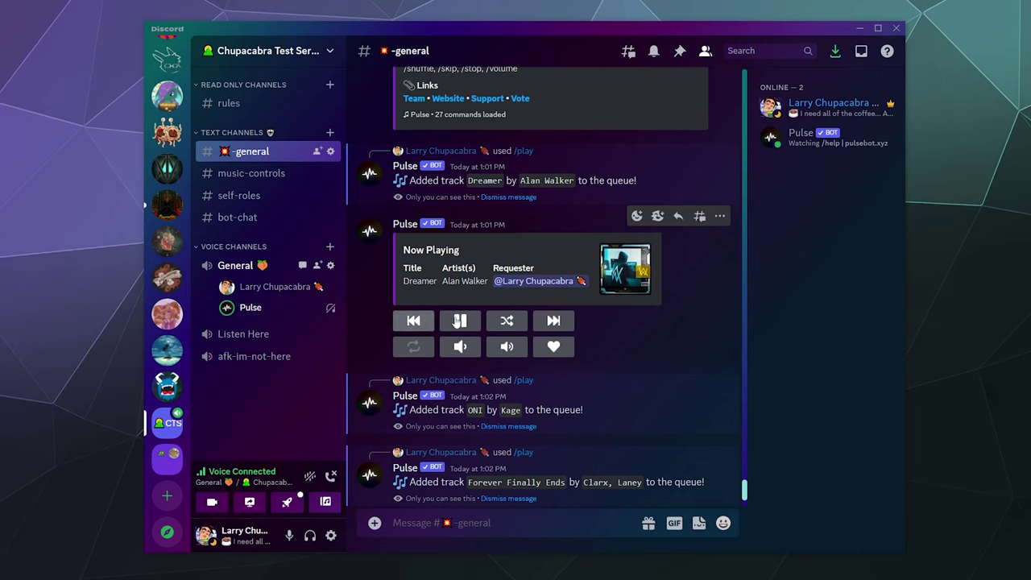
click(458, 322)
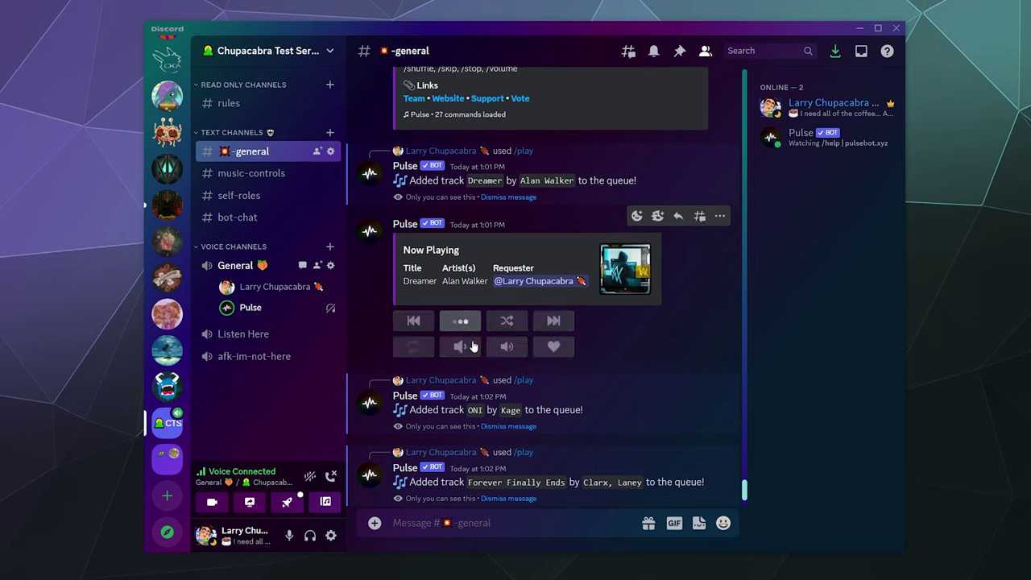
click(462, 323)
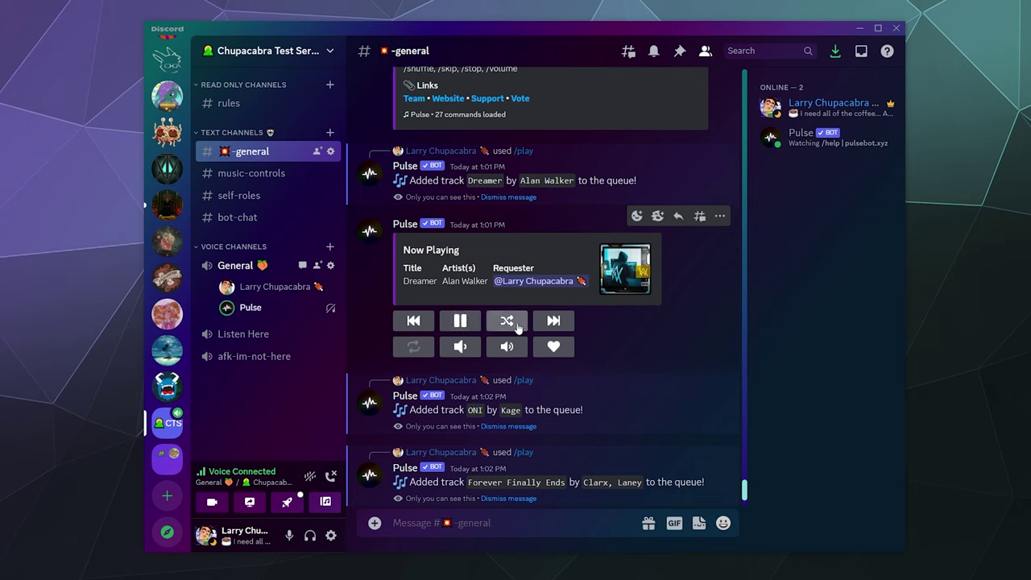
click(554, 348)
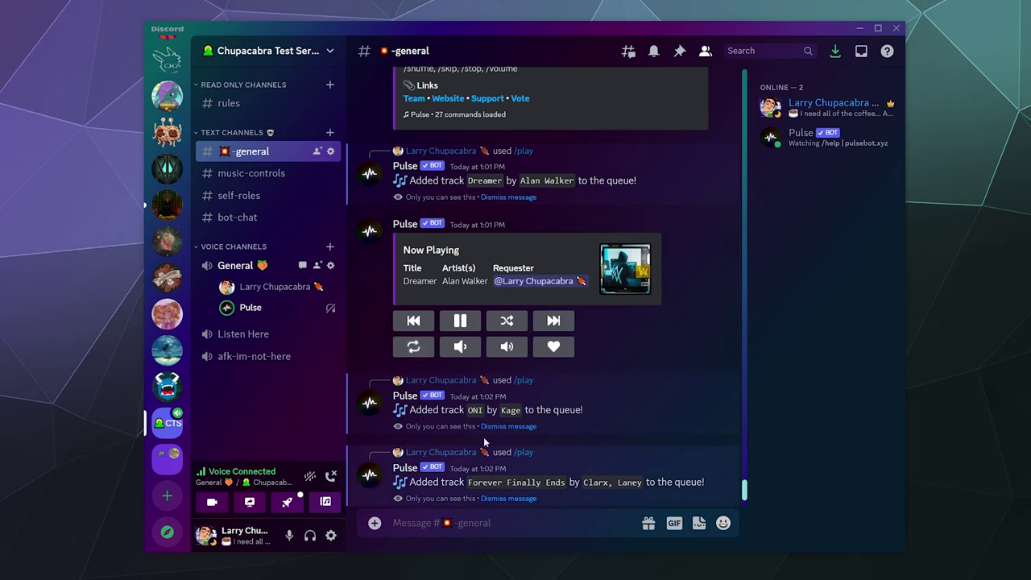
Step: Cycle the repeat control under the Now Playing message through its modes and back to off
click(413, 346)
click(414, 348)
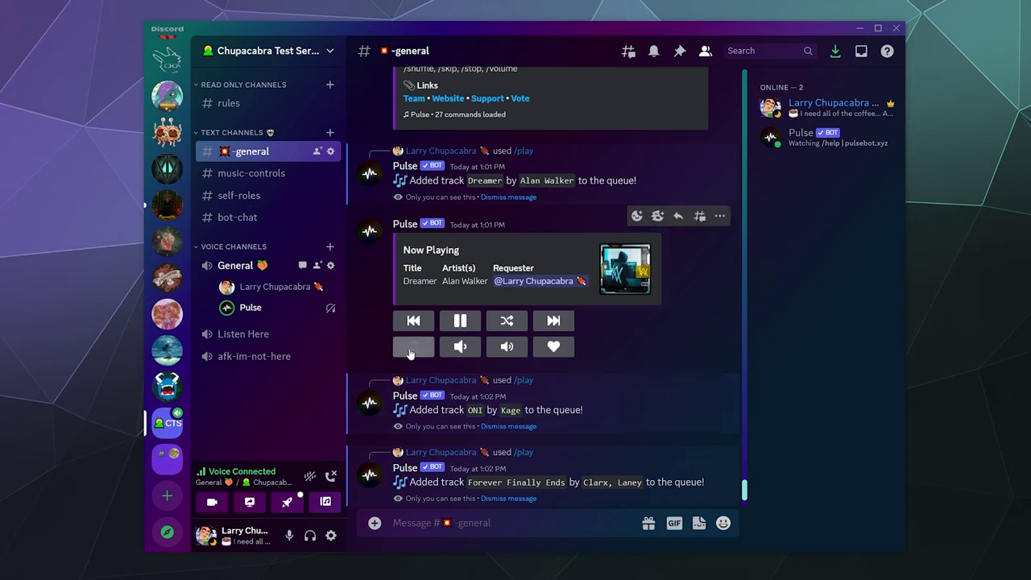
click(411, 348)
click(413, 348)
click(414, 347)
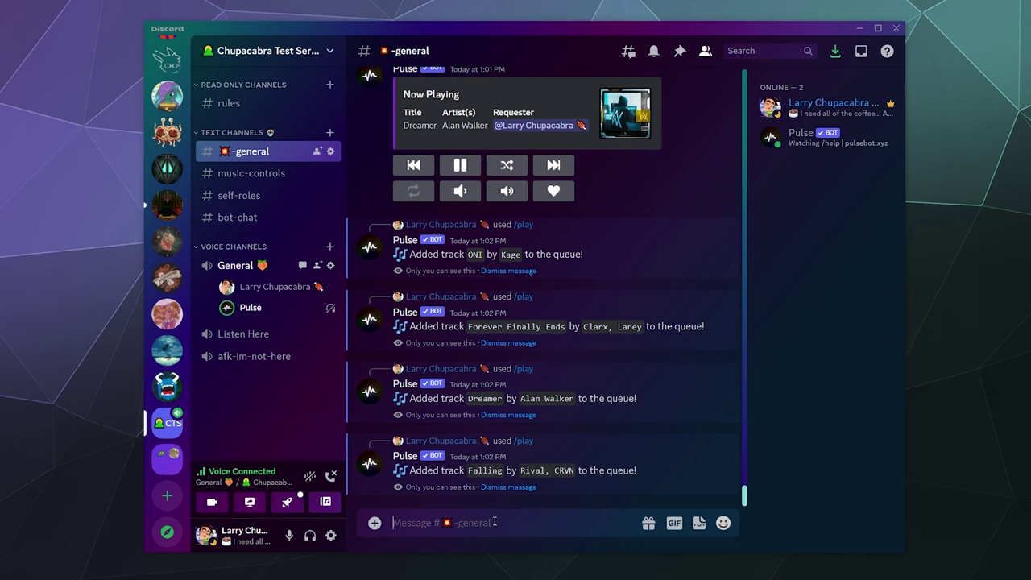
Step: Run Pulse's /queue command in the general channel to show the playing track and the upcoming songs
text(/que)
key(BackSpace)
text(e)
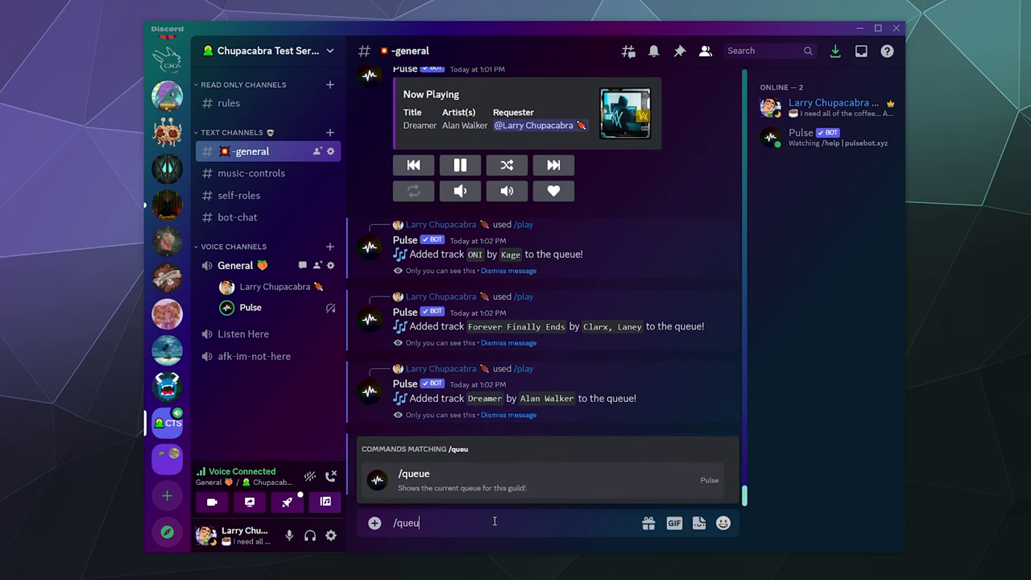
text(u)
key(Return)
key(Return)
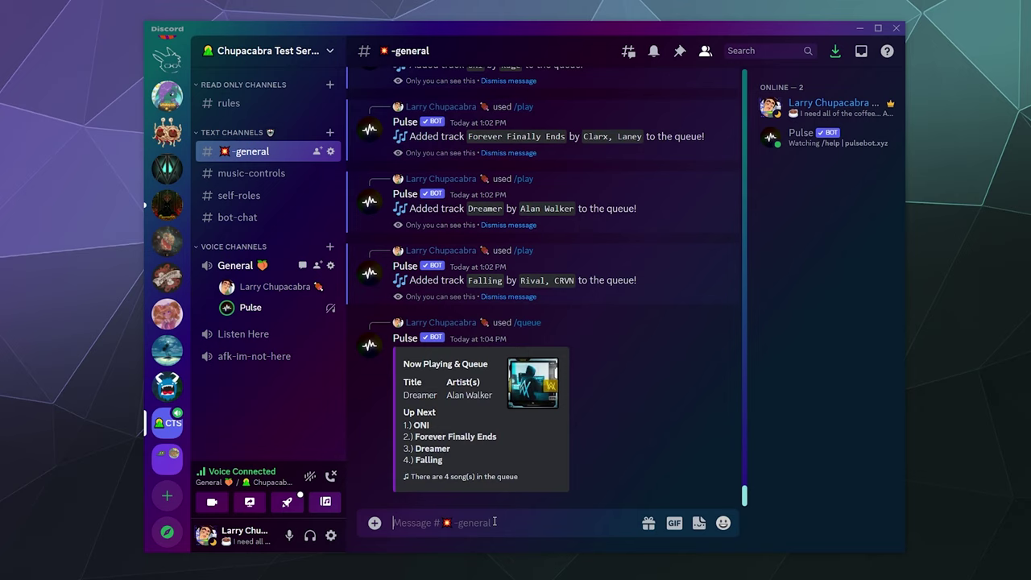
Step: Remove the duplicate Dreamer track from the queue using the /remove command with position 3
text(/)
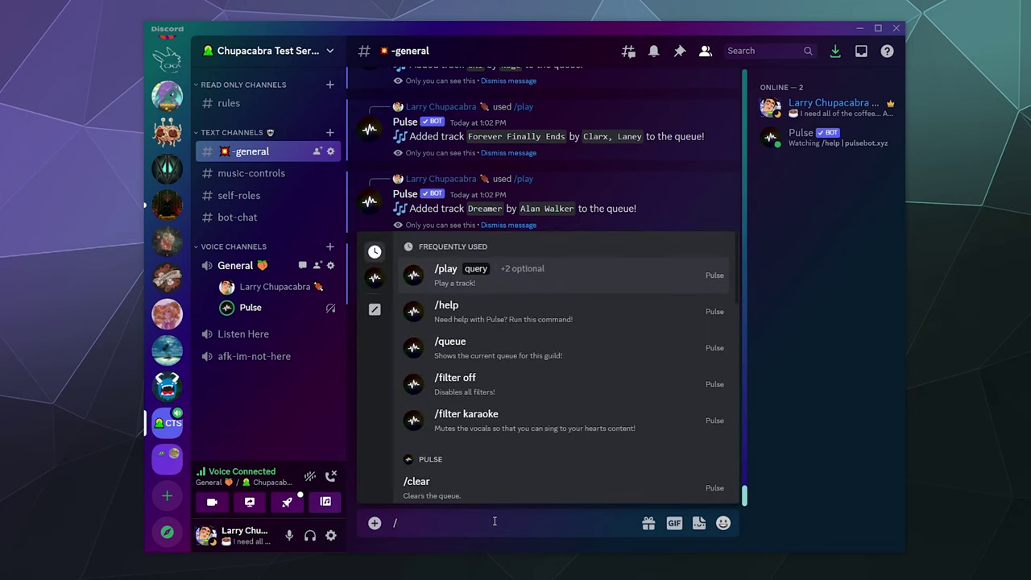
text(remove)
key(Tab)
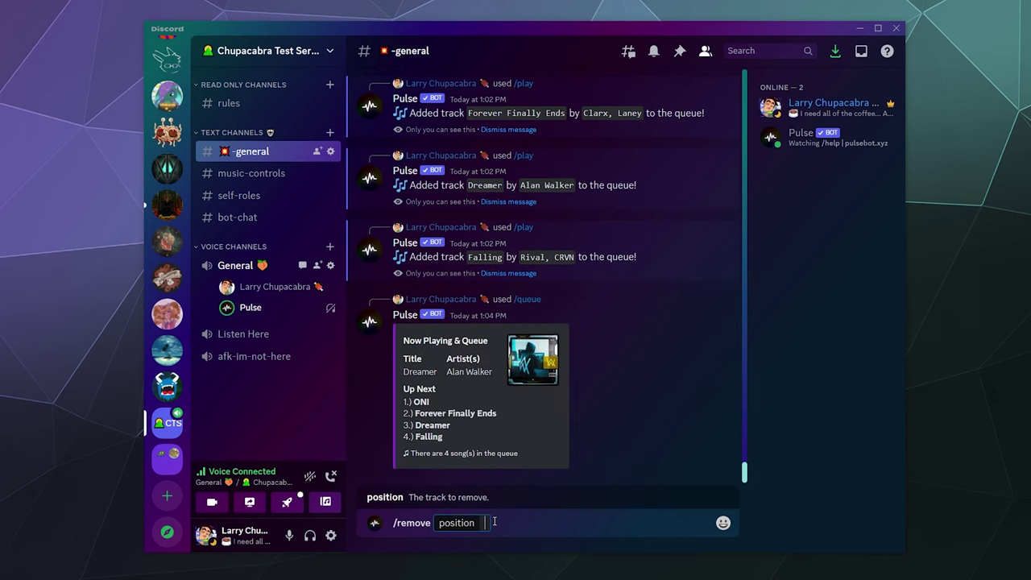
text(3)
key(Return)
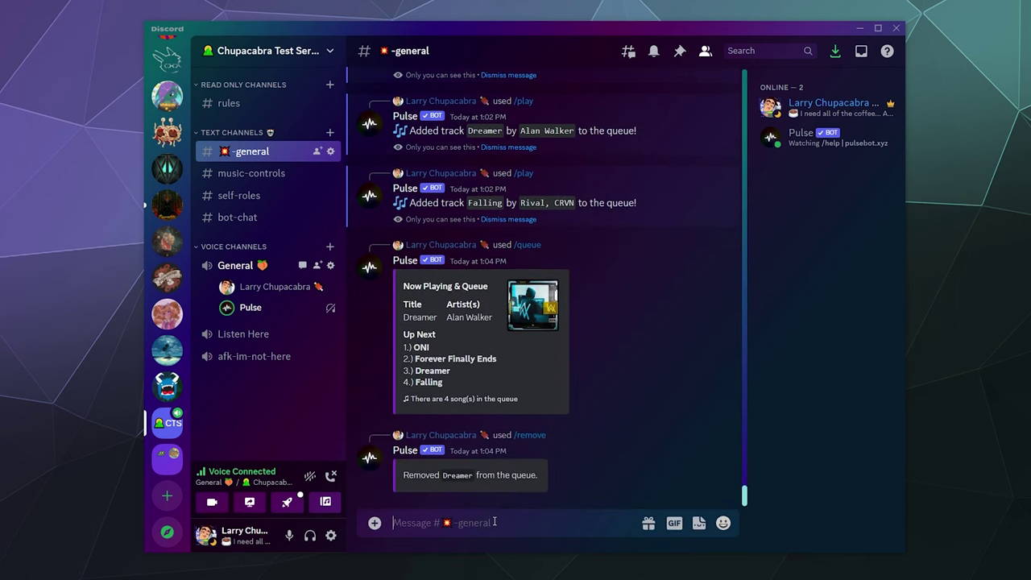
Step: Run Pulse's /queue command again to check the queue after the track removal
text(/queue)
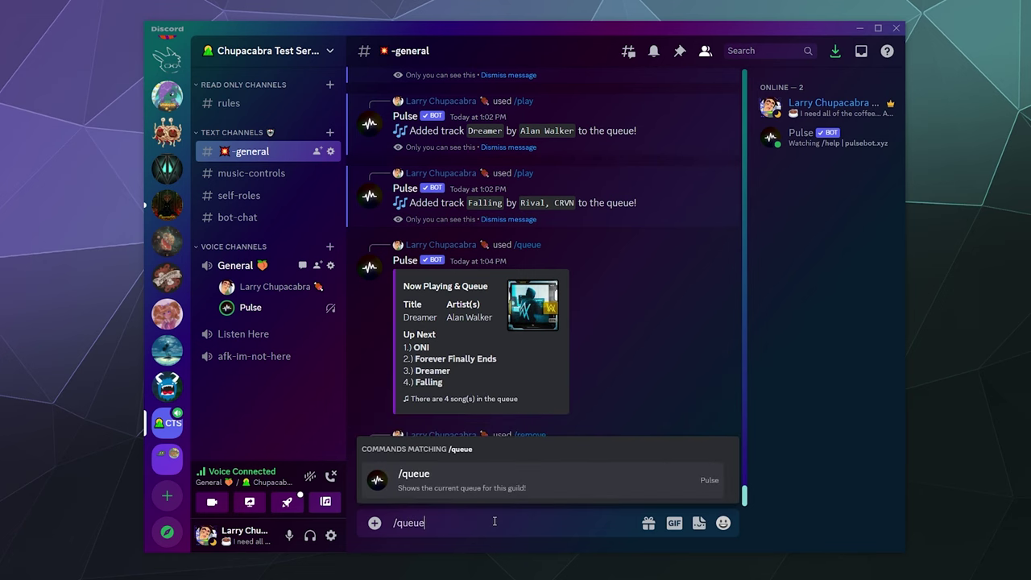
key(Return)
key(Return)
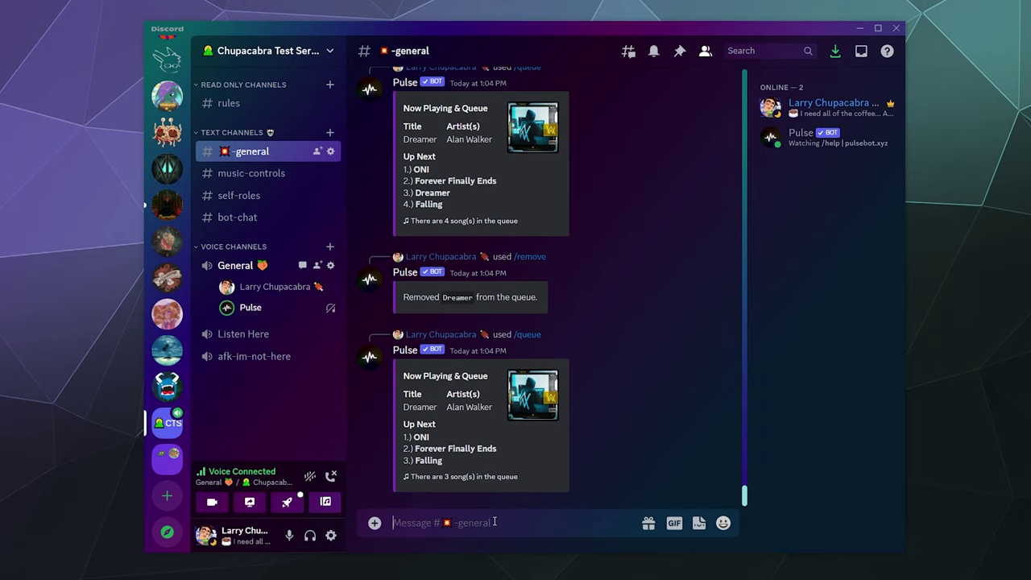
Step: Pause the playing track with Pulse's /pause command and restart playback with /resume
text(/)
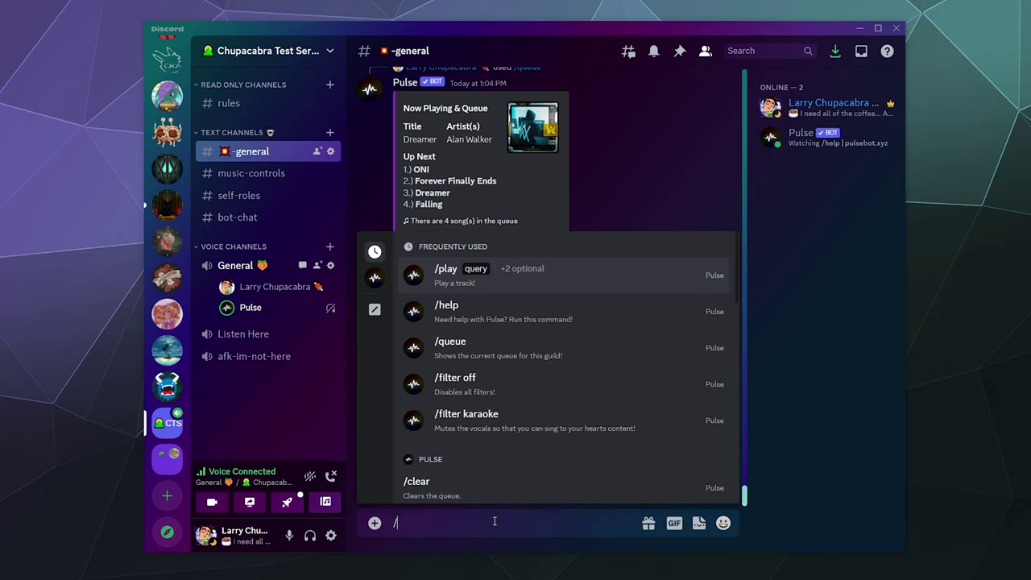
text(pause)
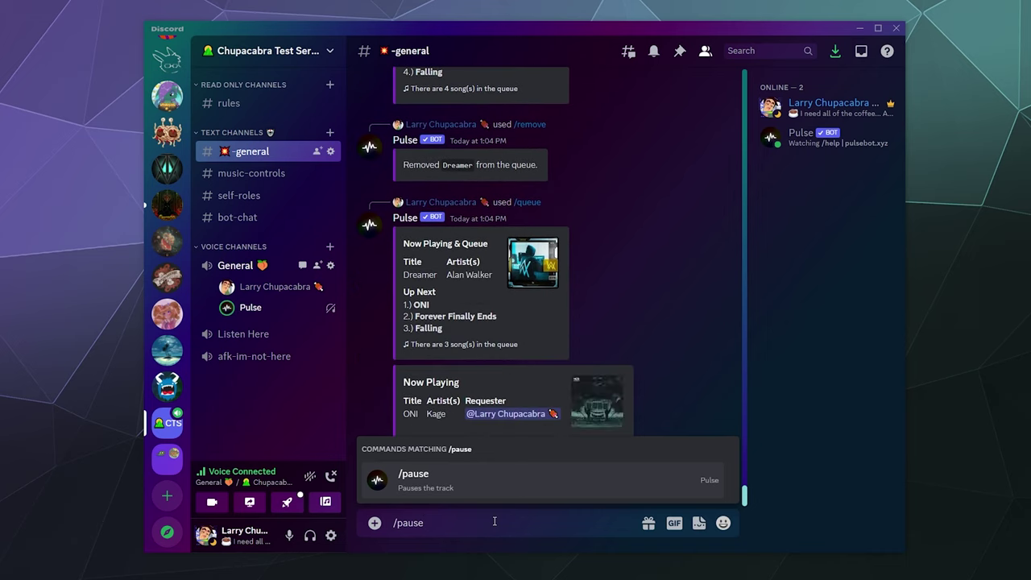
key(Return)
key(Return)
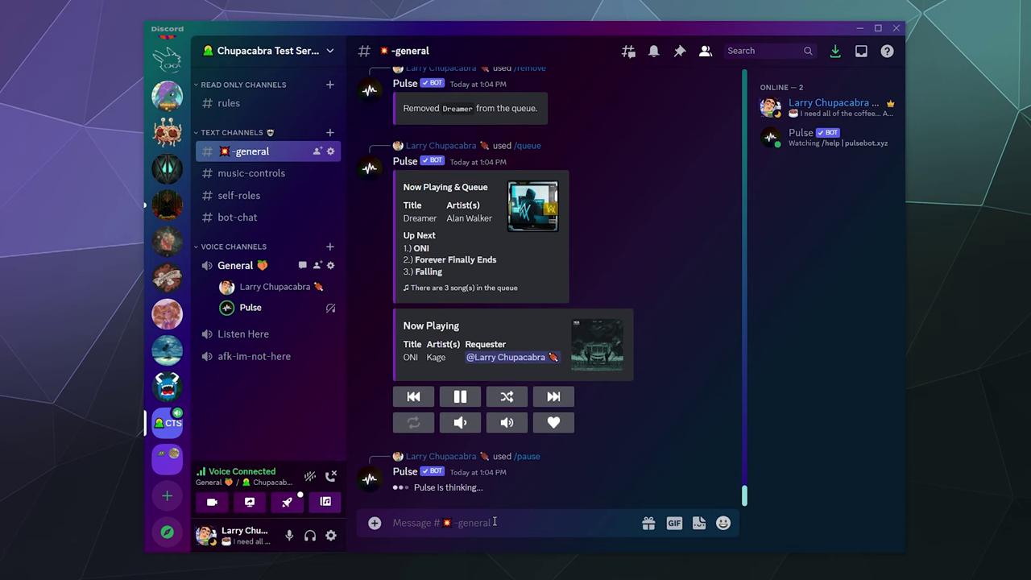
text(/re)
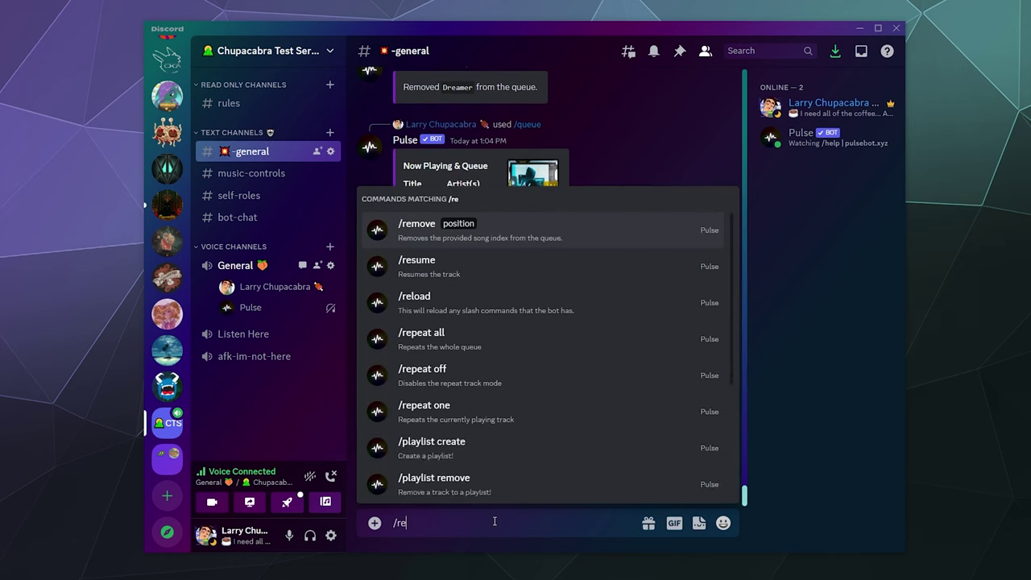
text(sume)
key(Return)
key(Return)
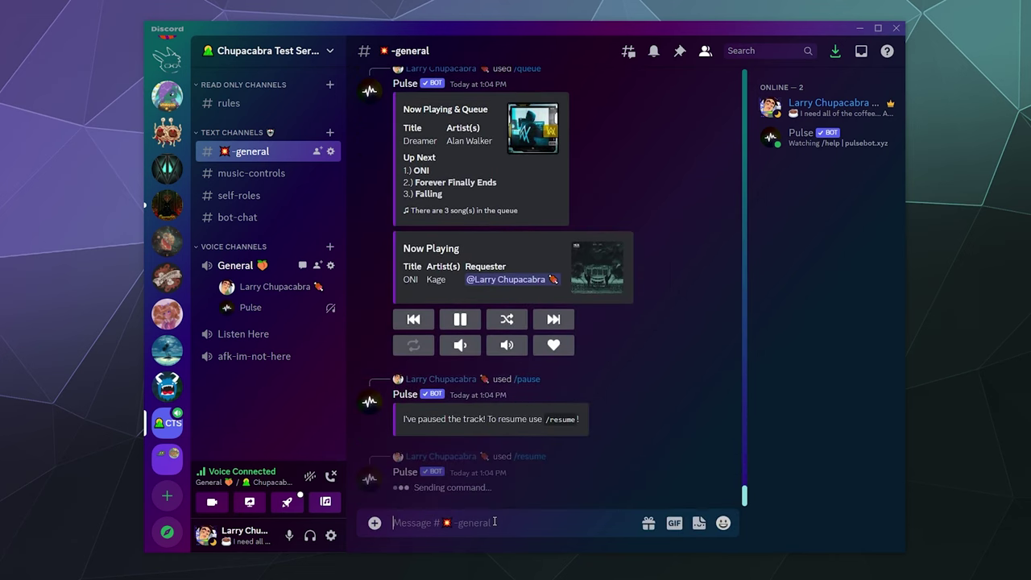
Step: Skip the current track, ONI, using Pulse's /skip command in the general channel
text(/sk)
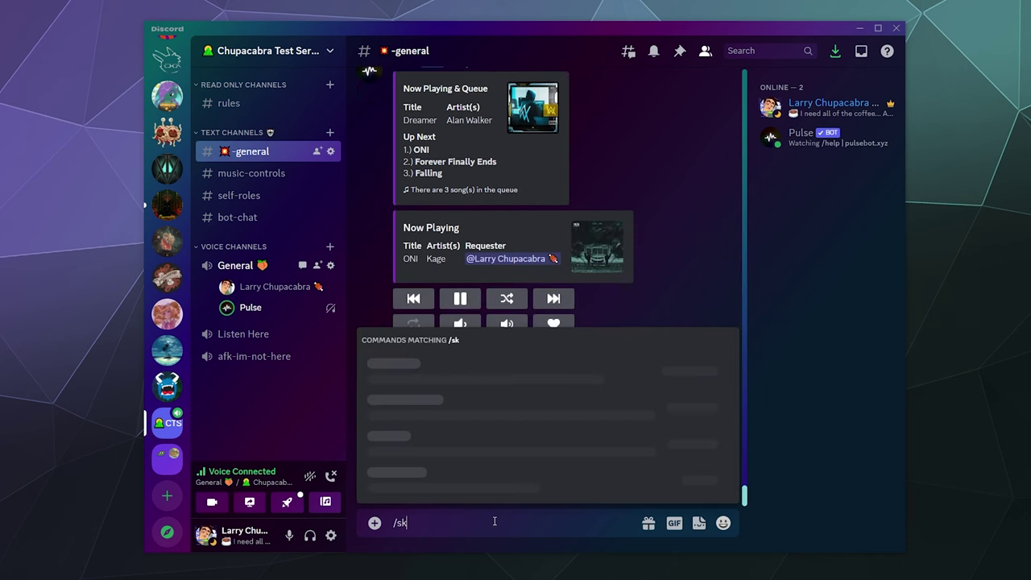
text(ip)
key(Return)
key(Return)
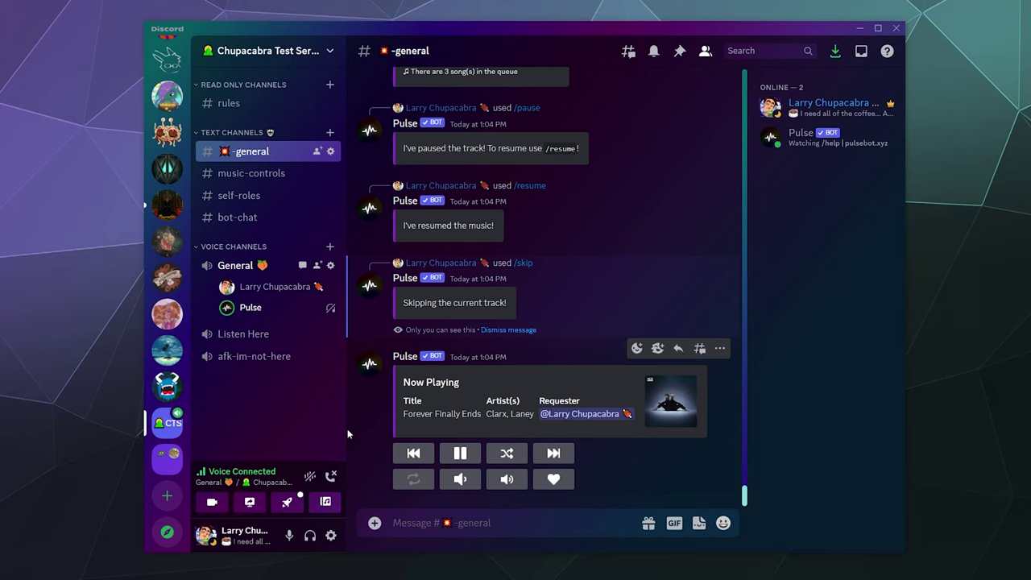
Step: Review the earlier bot messages in the general channel and run Pulse's /help command without options
scroll(422, 413, up, 10)
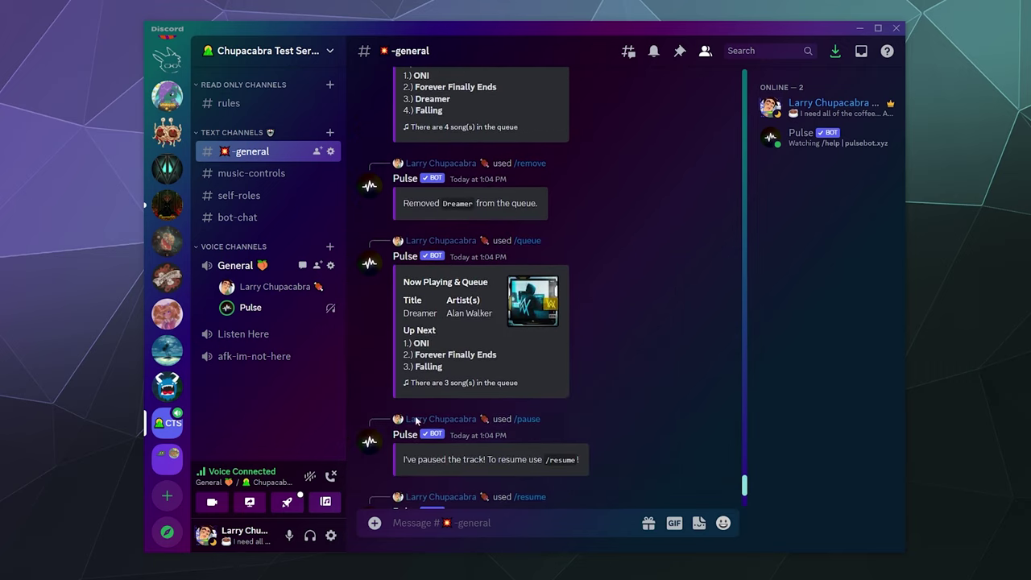
scroll(422, 415, up, 10)
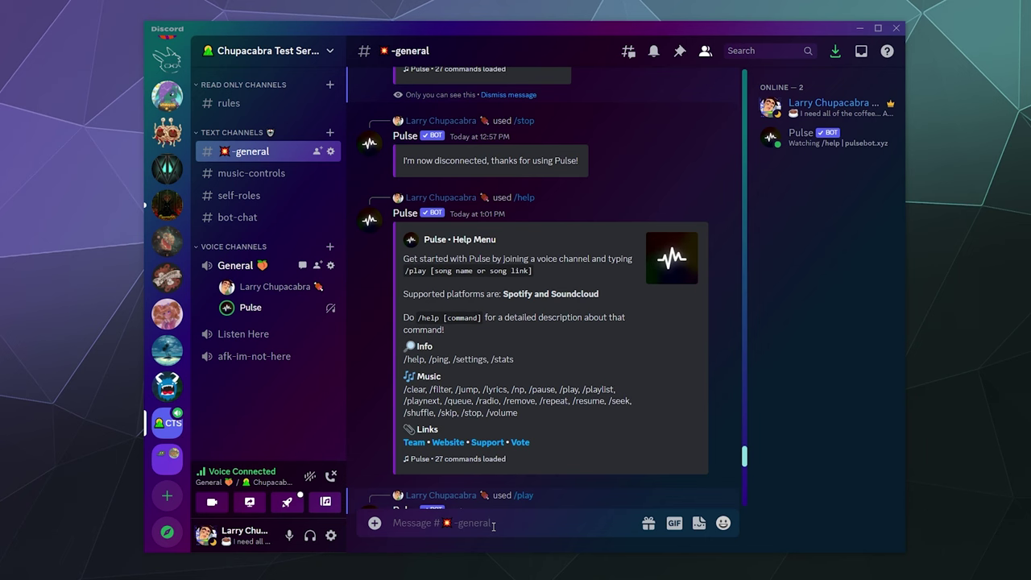
text(/help)
key(Tab)
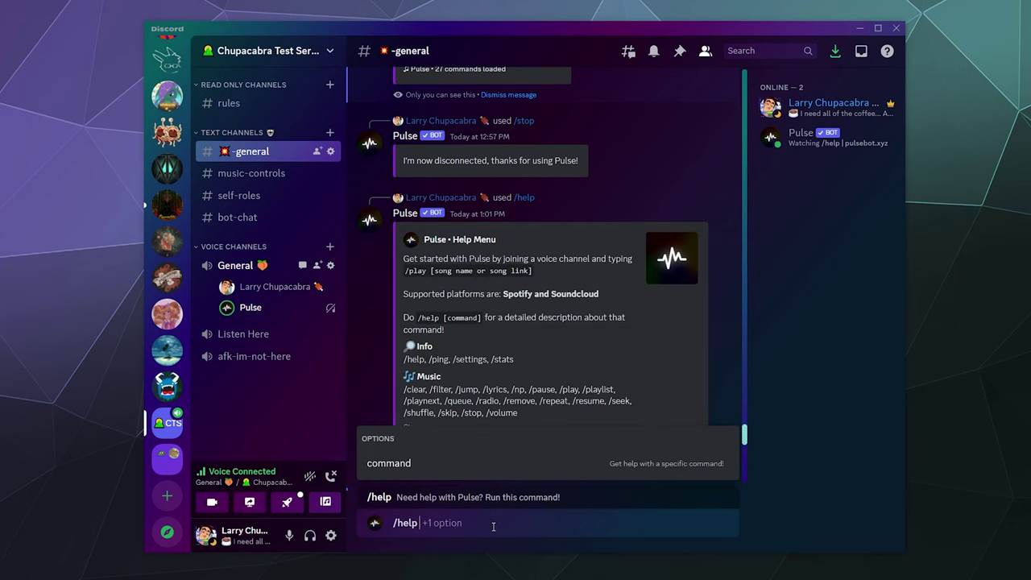
key(Return)
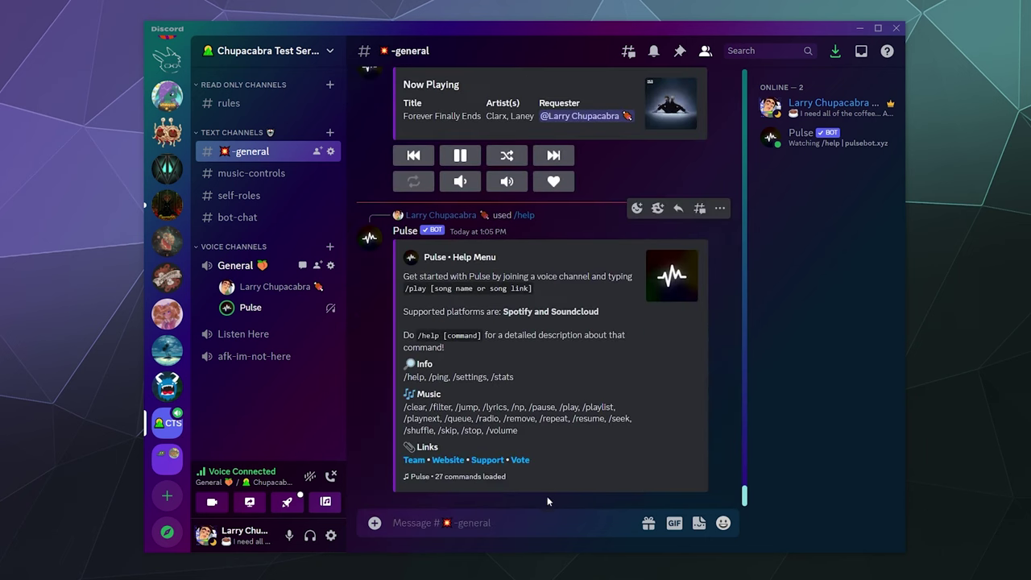
Step: Check Pulse's response time with the /ping command in the general channel
text(/)
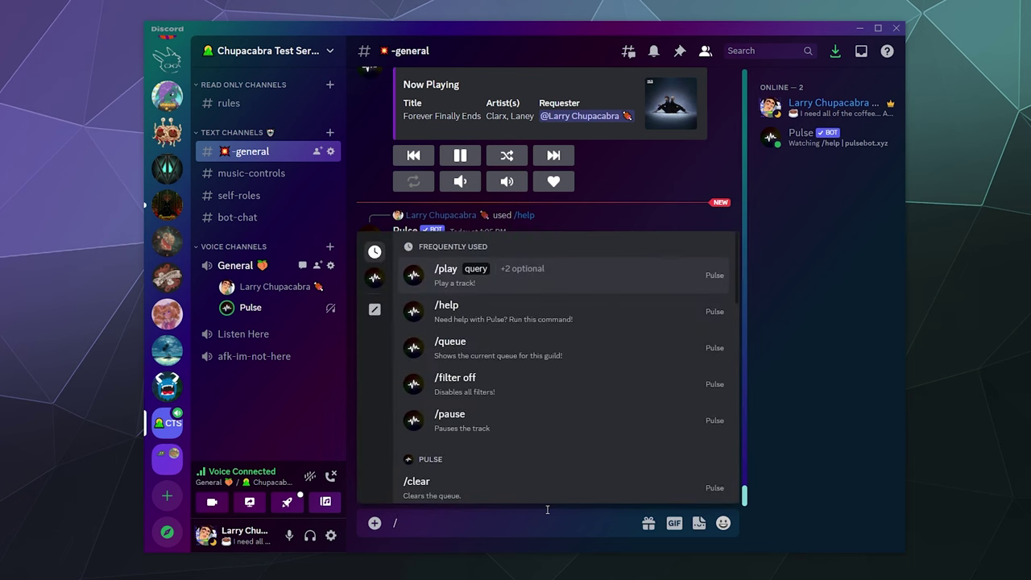
text(ping)
key(Return)
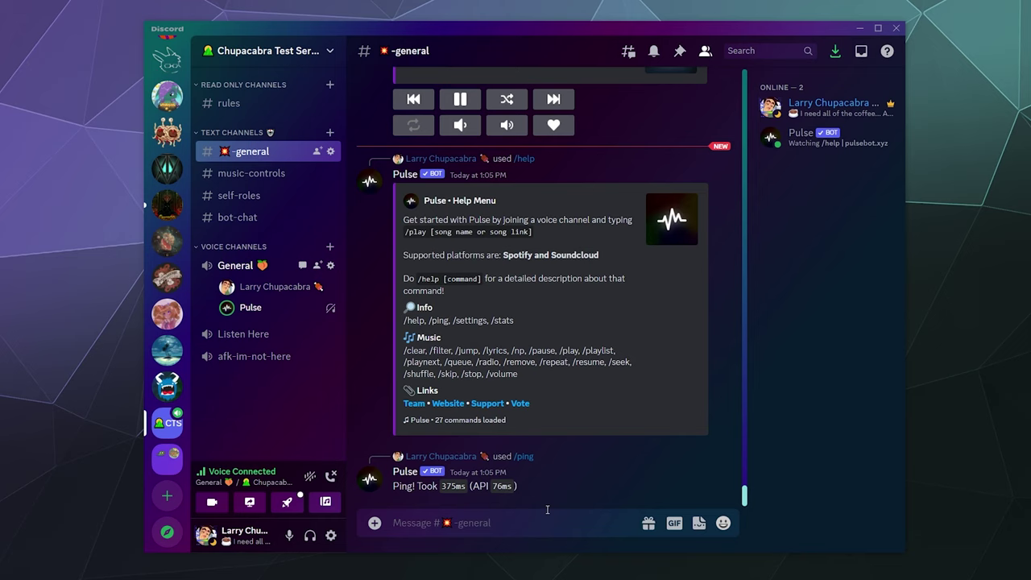
text(/ping)
key(Return)
Step: Show the bot's statistics with the /stats command and highlight part of the uptime value
text(/stats)
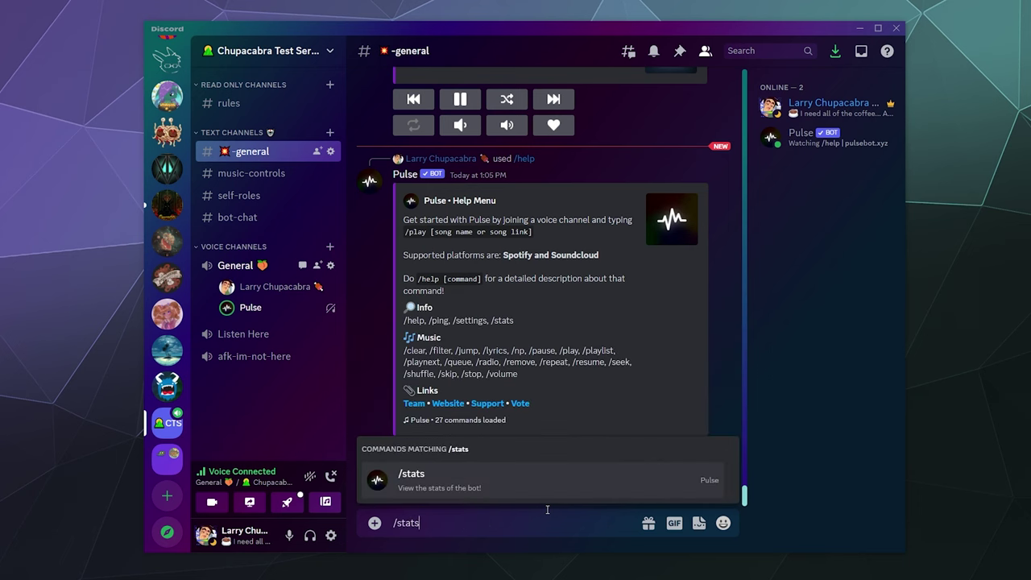
key(Return)
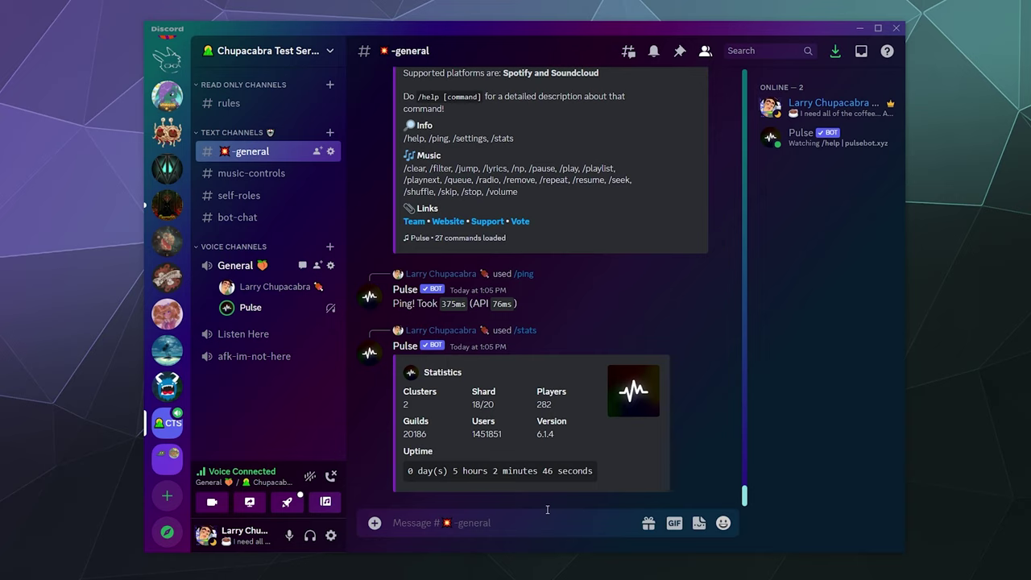
drag(464, 471, 553, 475)
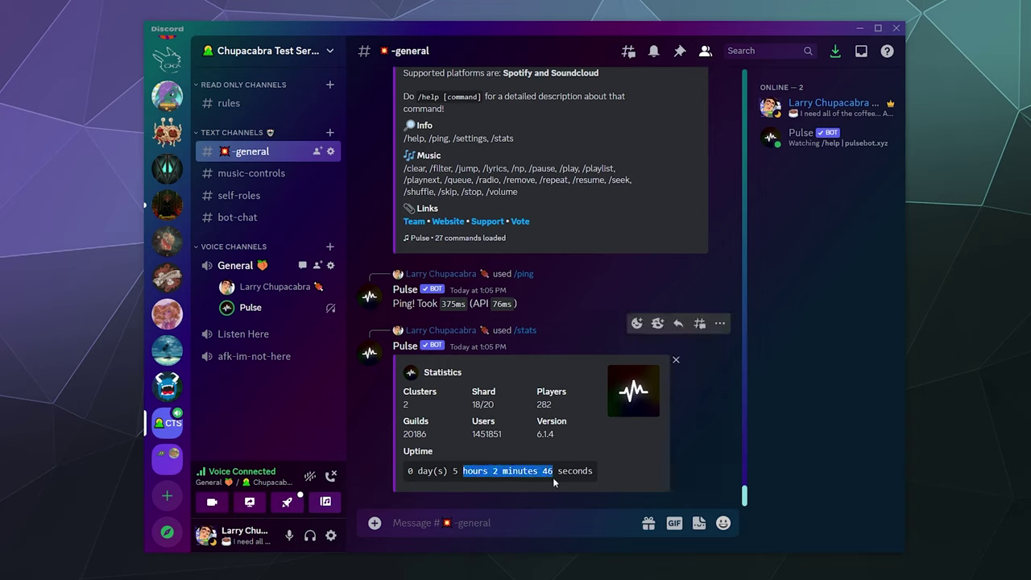
Step: Toggle the bass-boost filter on the music with Pulse's /filter bass command
click(543, 515)
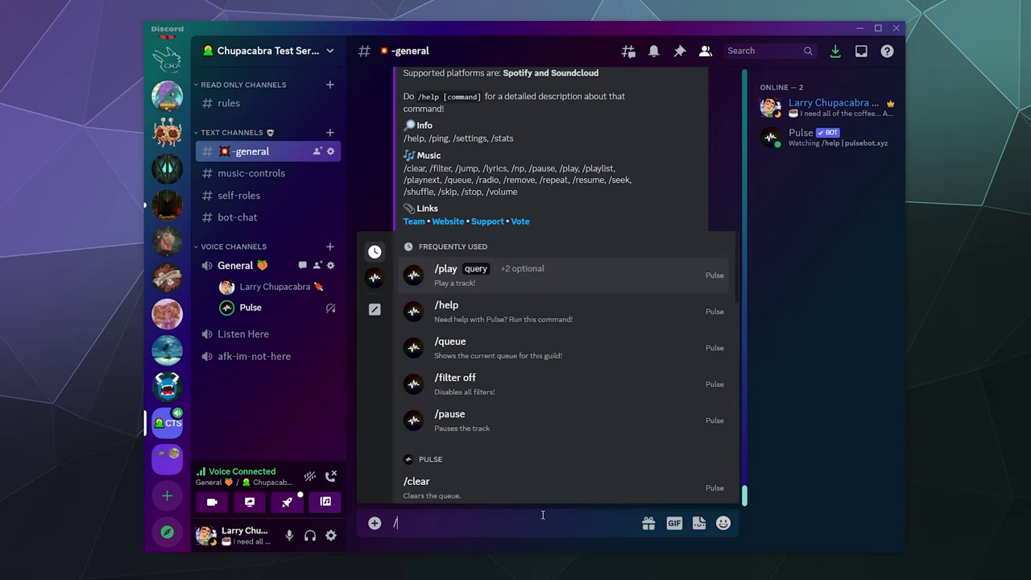
key(BackSpace)
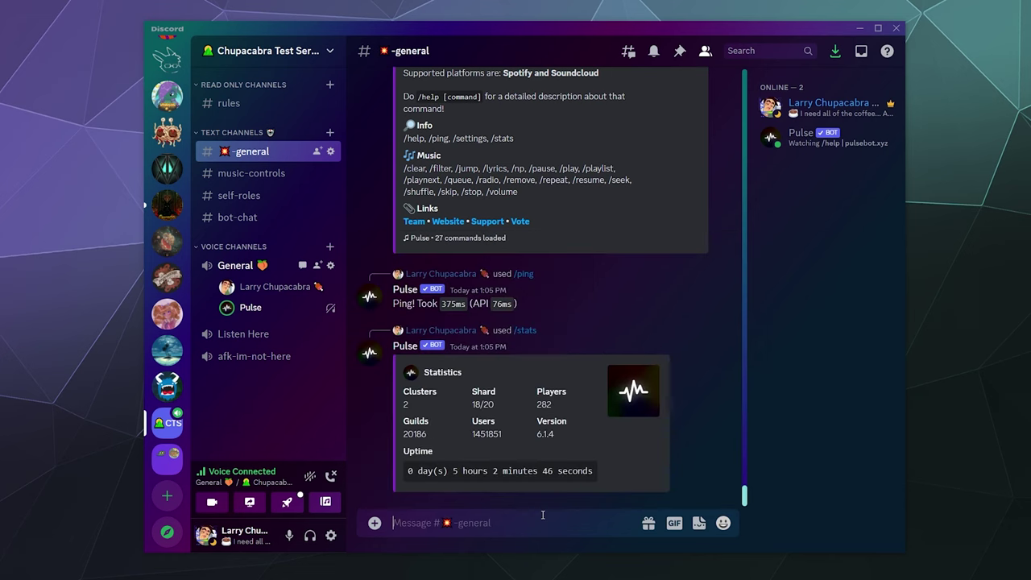
text(/filter)
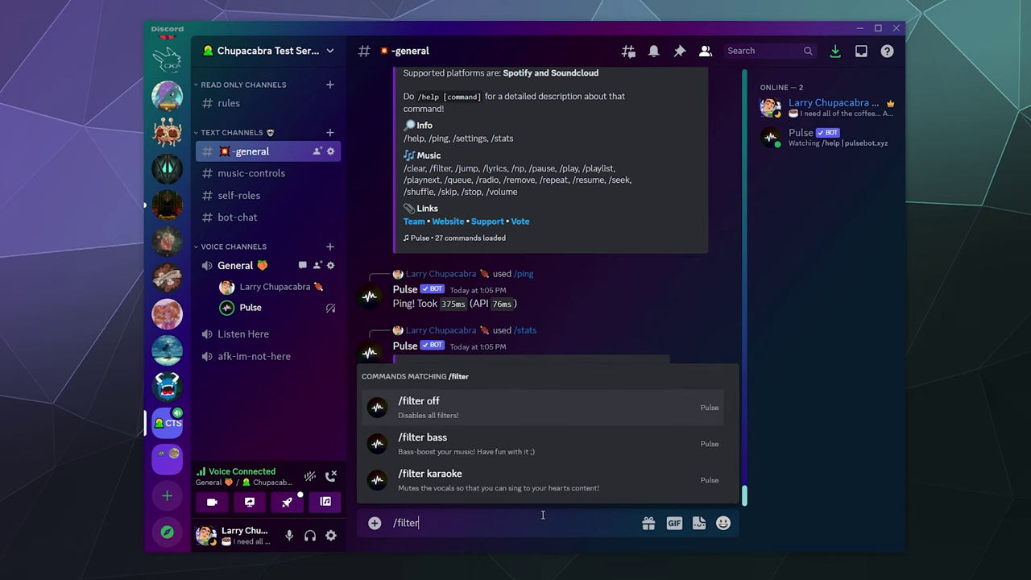
key(Down)
key(Return)
key(Return)
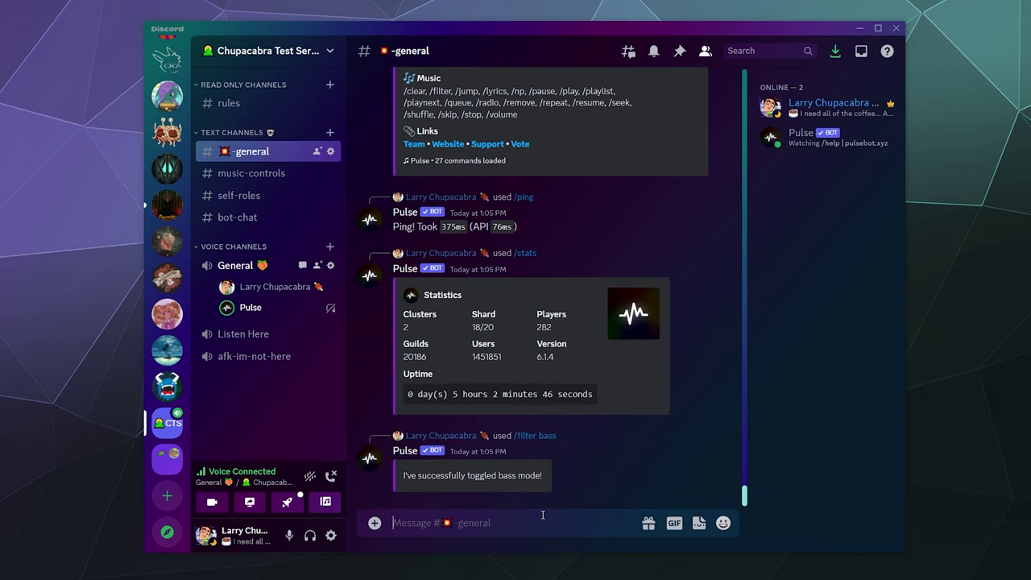
Step: Toggle karaoke mode with the /filter karaoke command, leaving its optional setting empty
text(/filter)
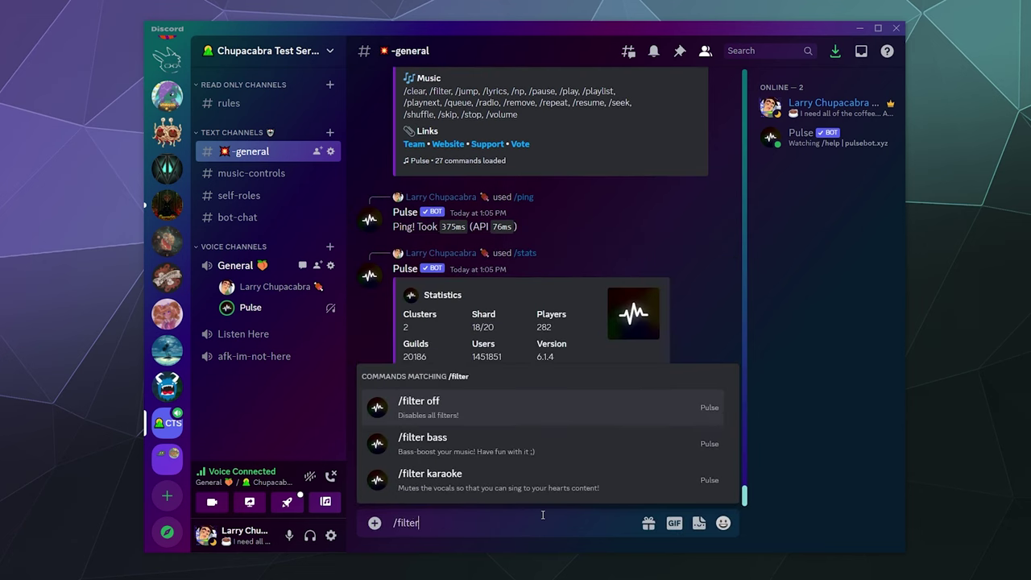
key(Down)
key(Down)
key(Down)
key(Up)
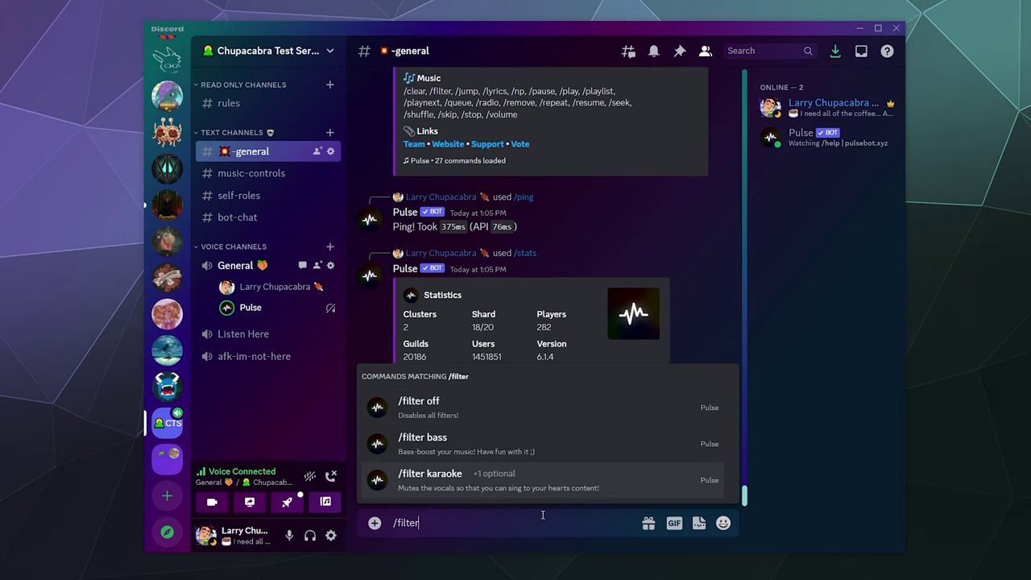
key(Return)
key(Return)
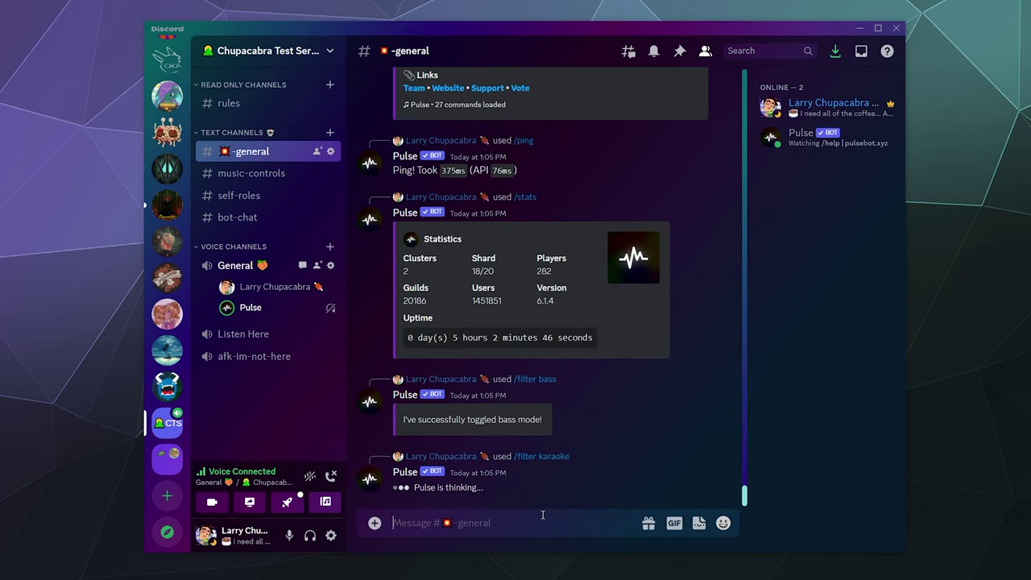
Step: Disable all active music filters with Pulse's /filter off command
text(/filter)
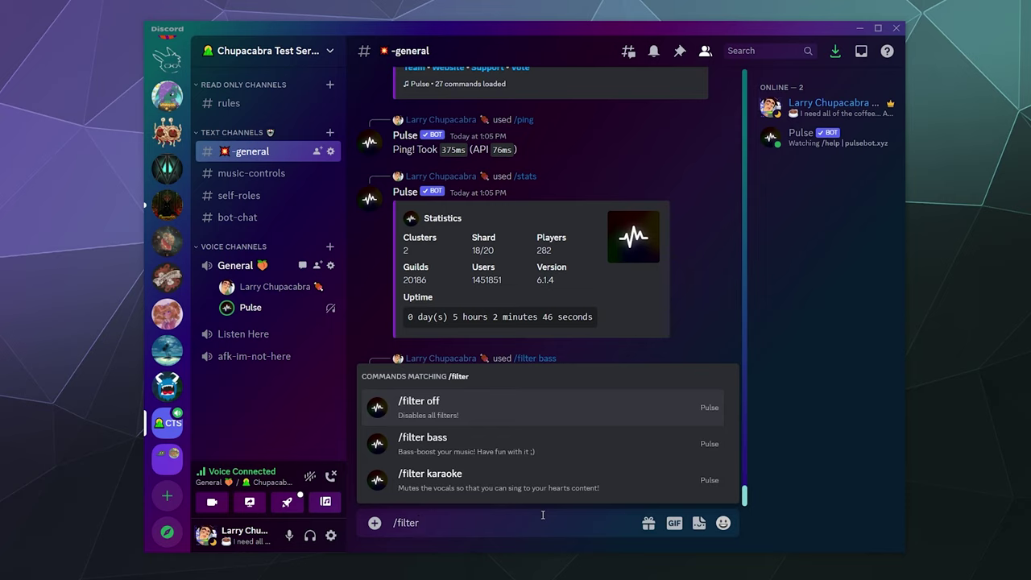
key(ctrl+a)
key(BackSpace)
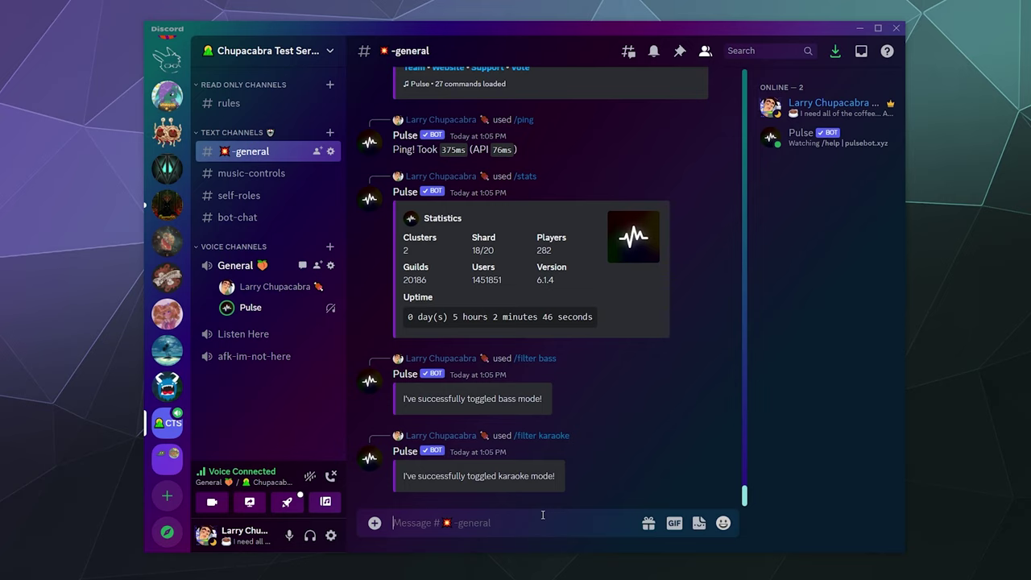
text(/filter)
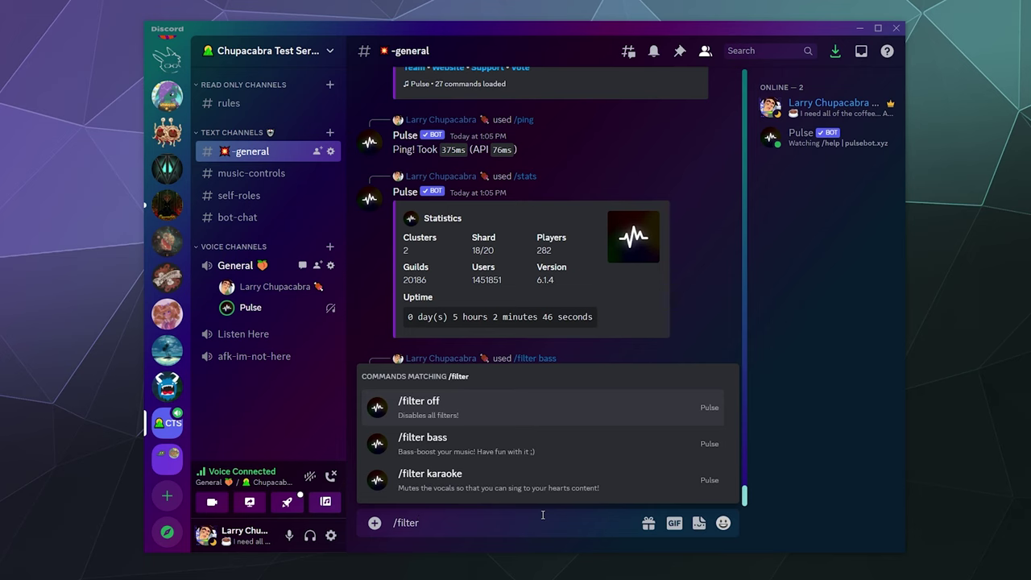
key(Return)
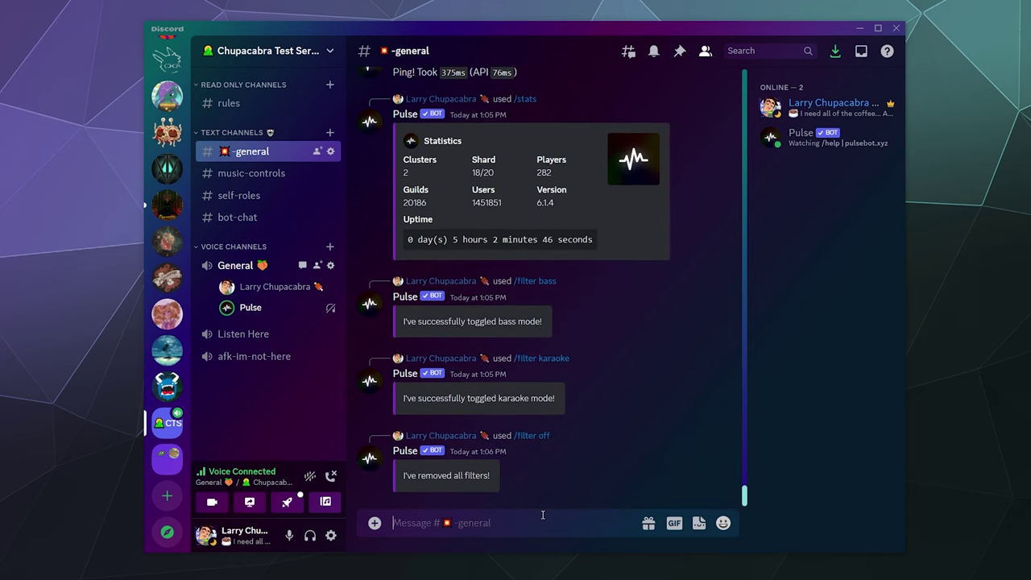
Step: Show Pulse's help menu with /help, and request help on one command by setting the command option to radio
text(/help)
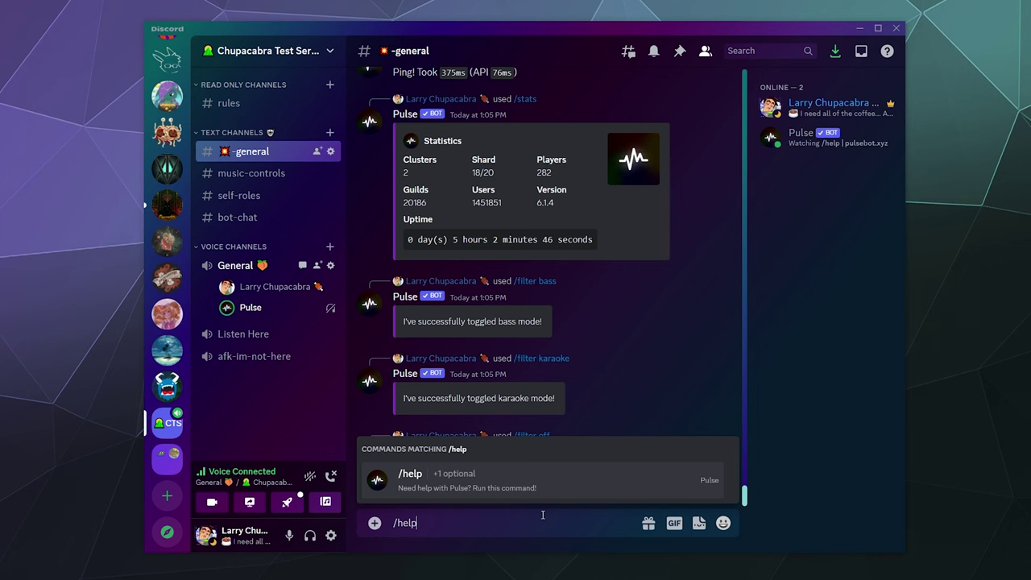
key(Return)
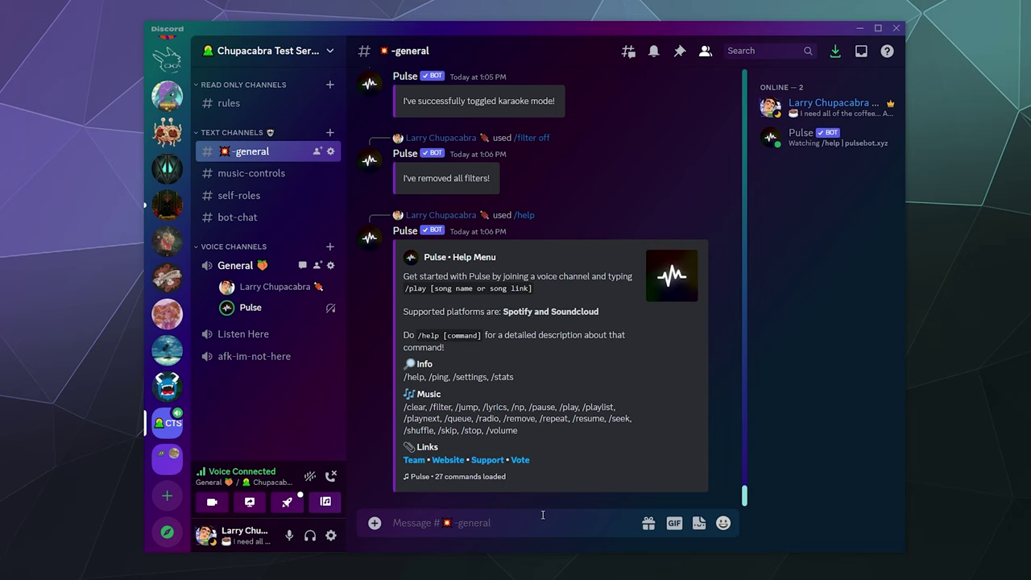
text(/)
key(BackSpace)
text(/hel)
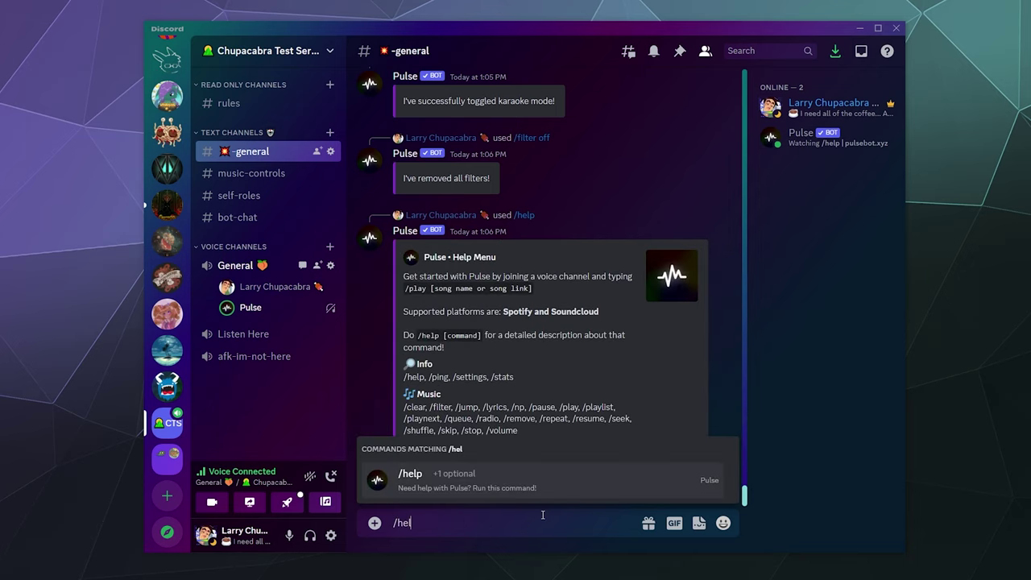
text(p)
key(Tab)
key(Tab)
text(ra)
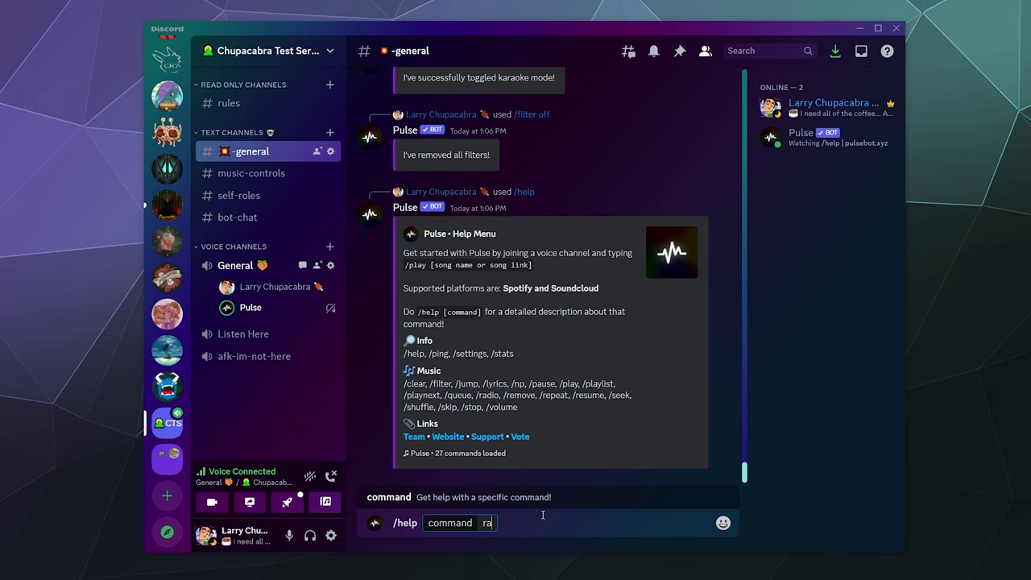
text(dio)
key(Return)
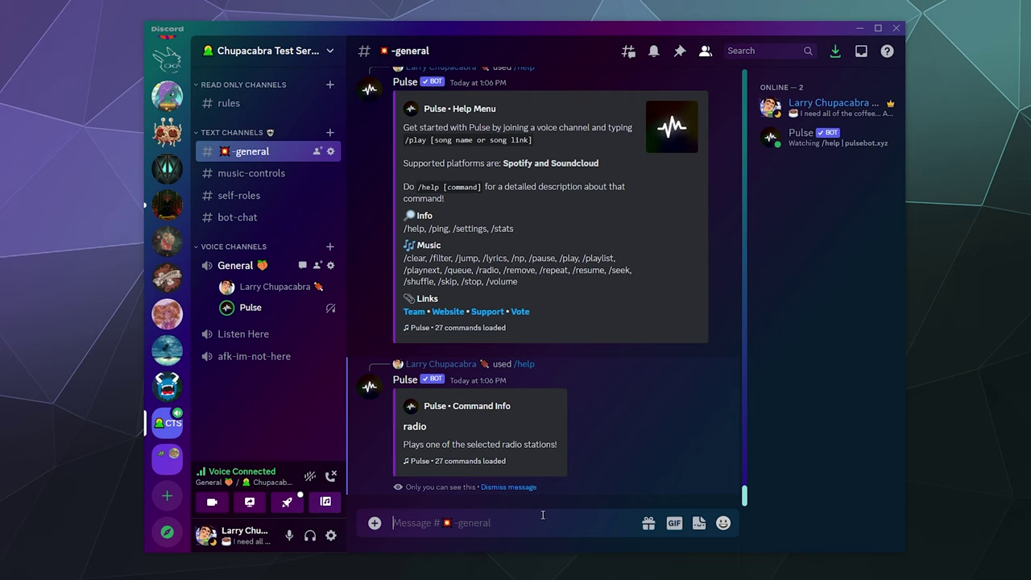
Step: Request the Harmony radio station with Pulse's /radio command by setting its station option to Harmony
text(/rad)
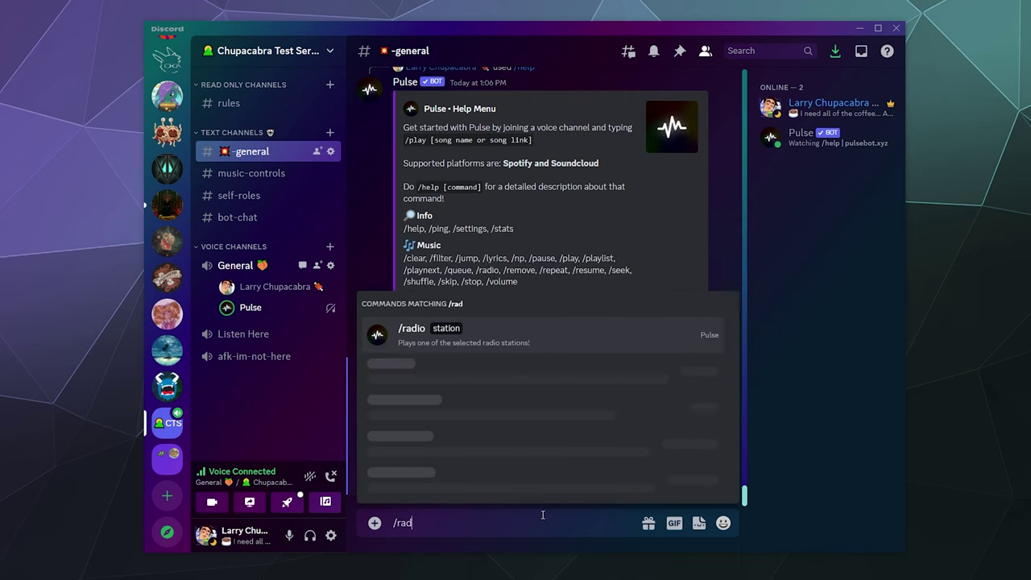
text(io)
key(Tab)
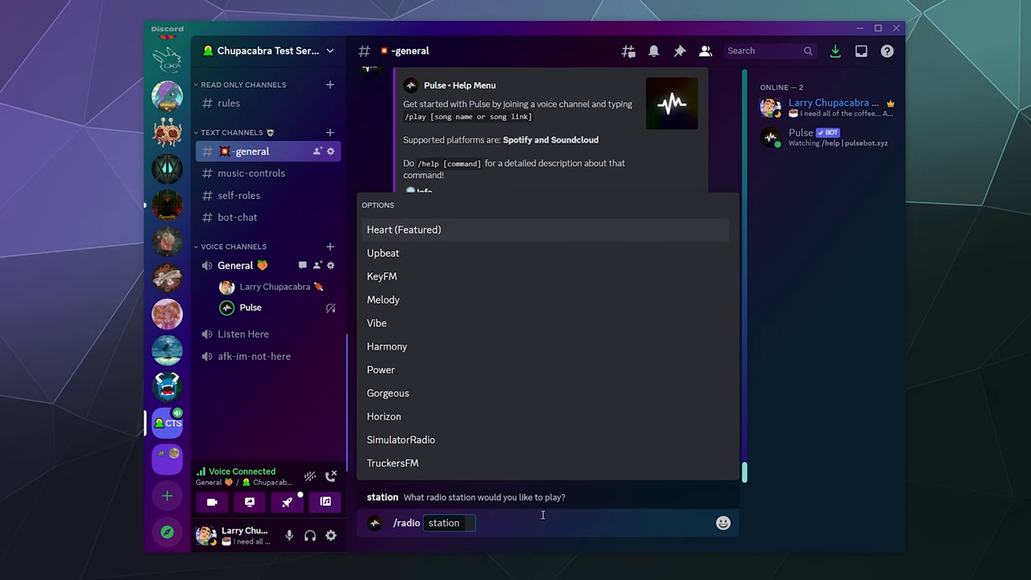
key(Down)
key(Down)
key(Down)
key(Down)
key(Down)
key(Down)
key(Down)
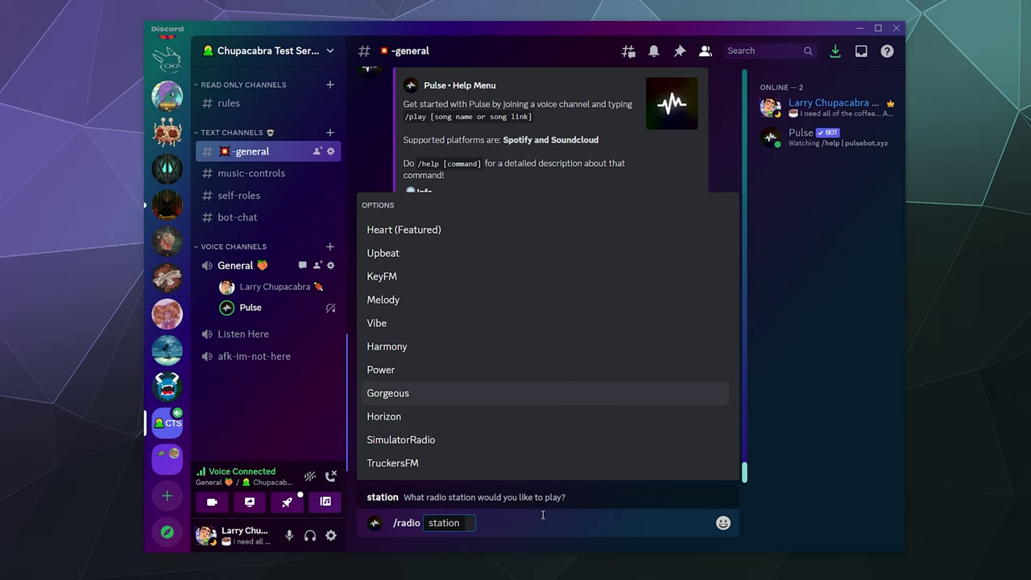
key(Up)
key(Up)
key(Up)
key(Up)
key(Down)
key(Down)
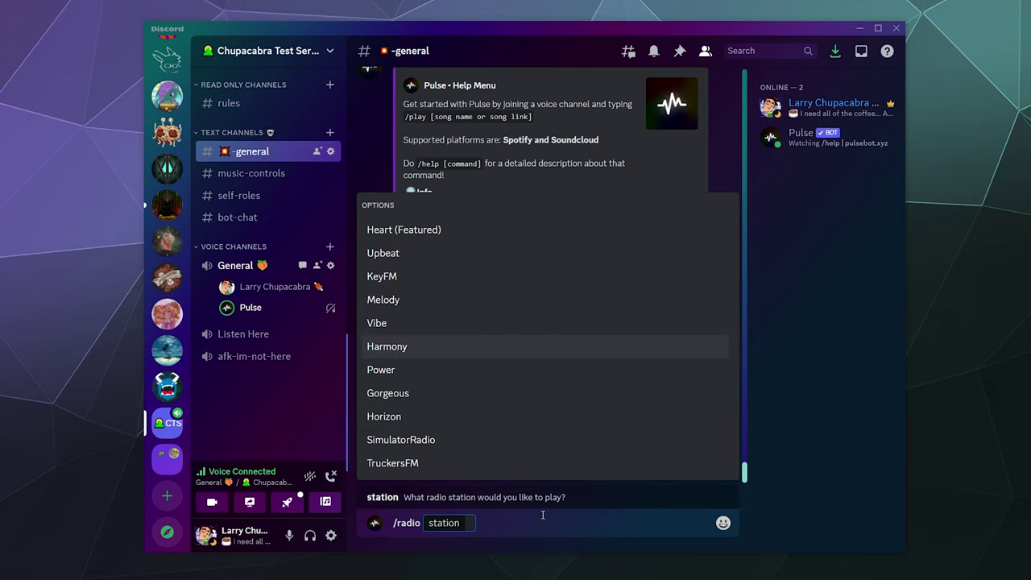
key(Return)
key(Return)
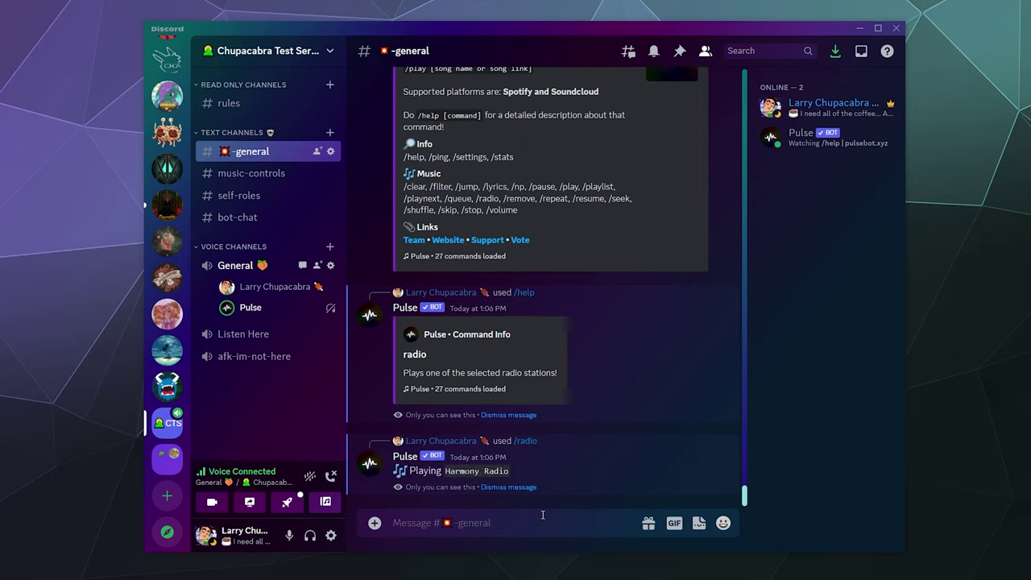
Step: Clear Pulse's music queue with the /clear command and skip the current track with /skip
text(/clear)
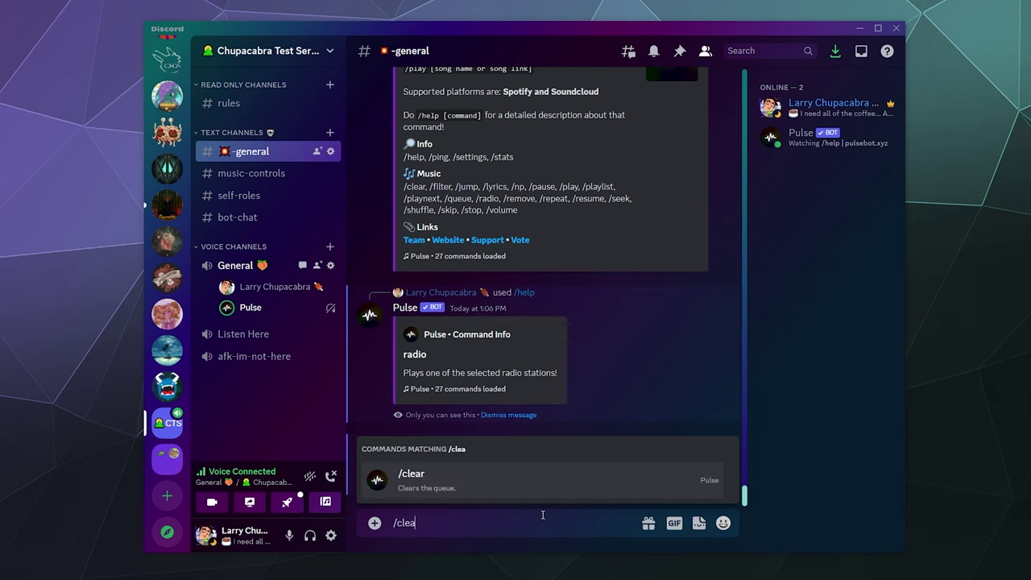
key(Return)
key(Return)
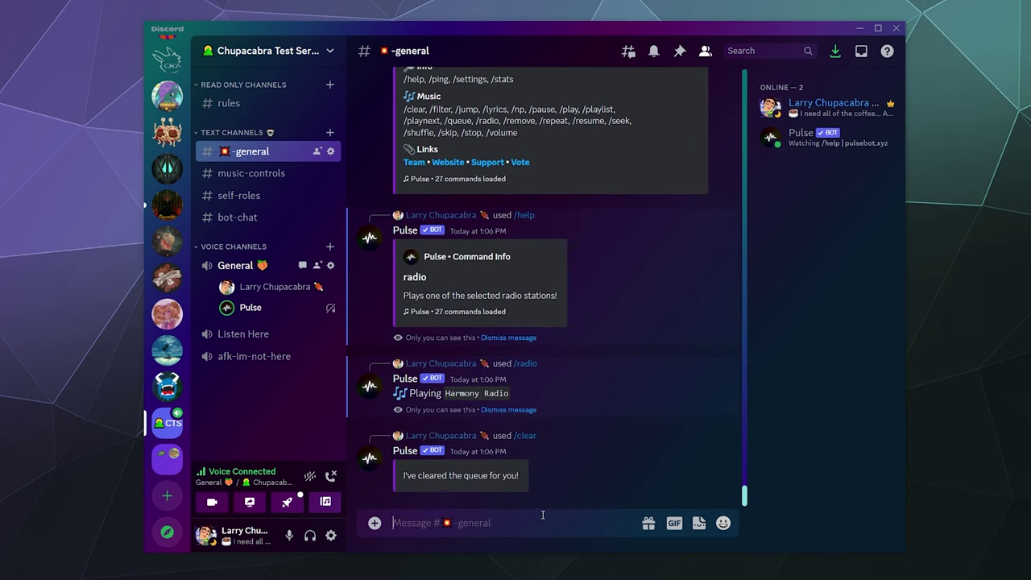
text(/sk)
key(Return)
key(Return)
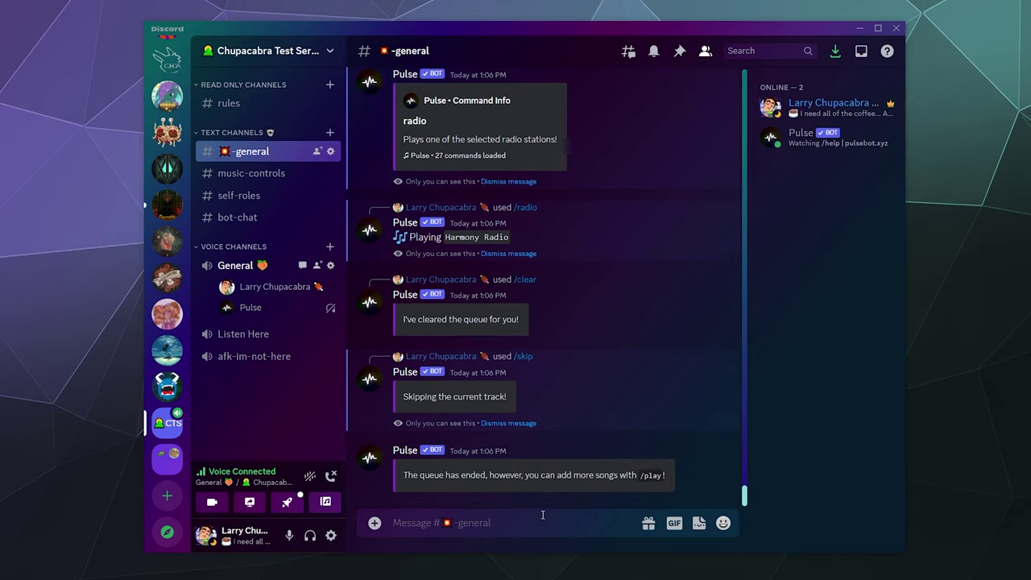
Step: Run the /radio command again on the emptied queue, choosing Harmony as the station to stream
text(/radio)
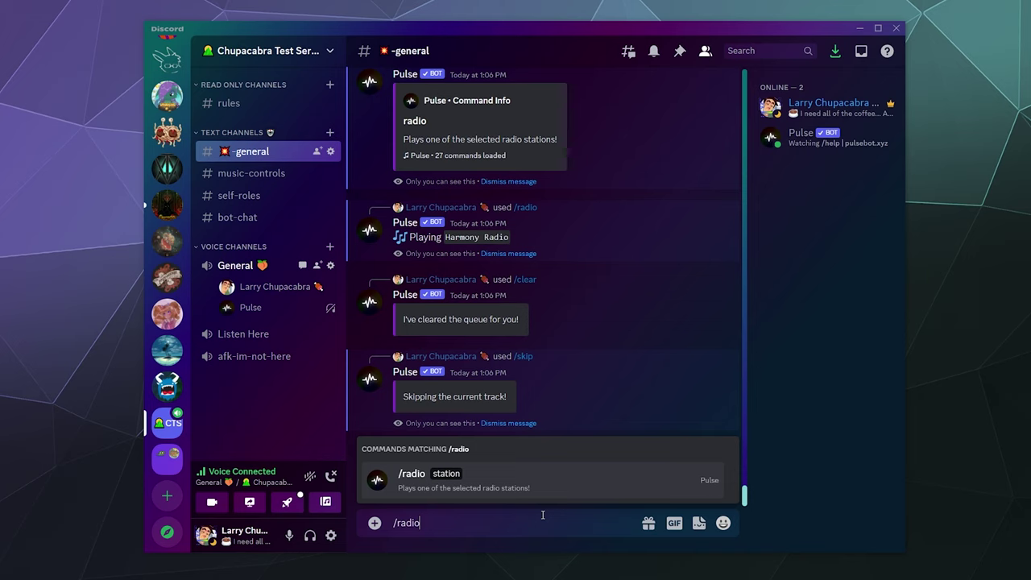
key(Tab)
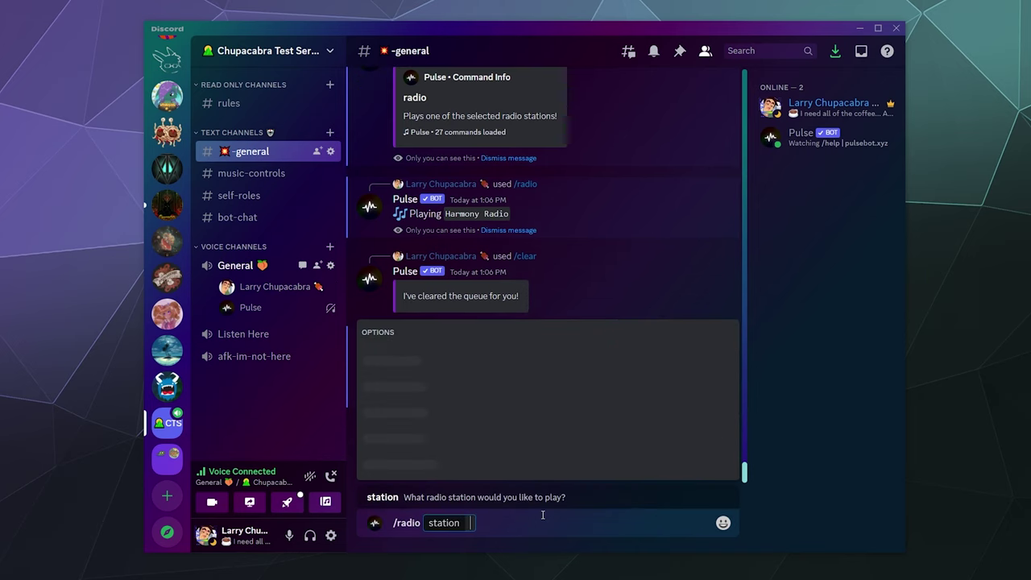
key(Down)
key(Down)
key(Down)
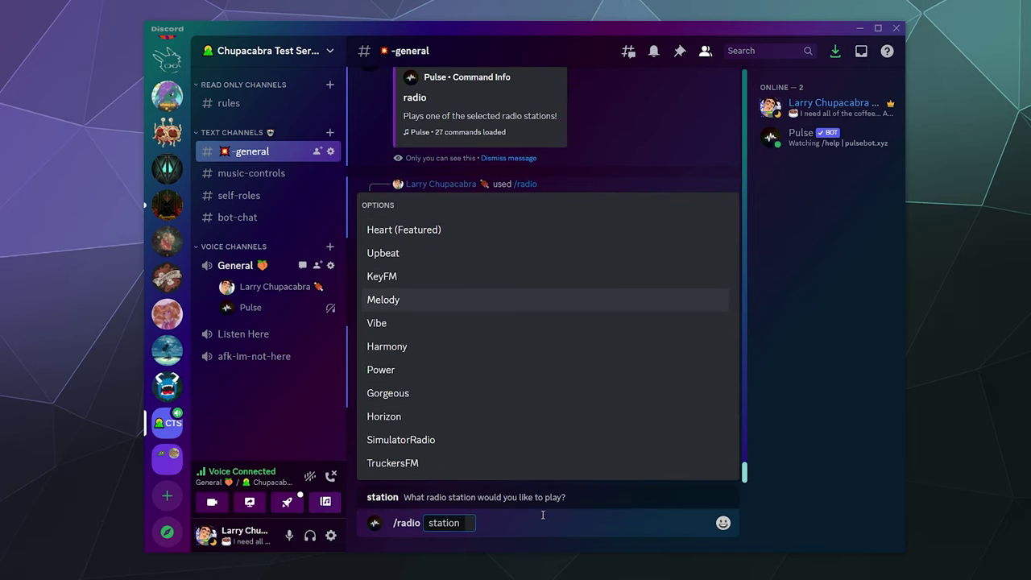
key(Down)
key(Down)
key(Down)
key(Up)
key(Return)
key(Return)
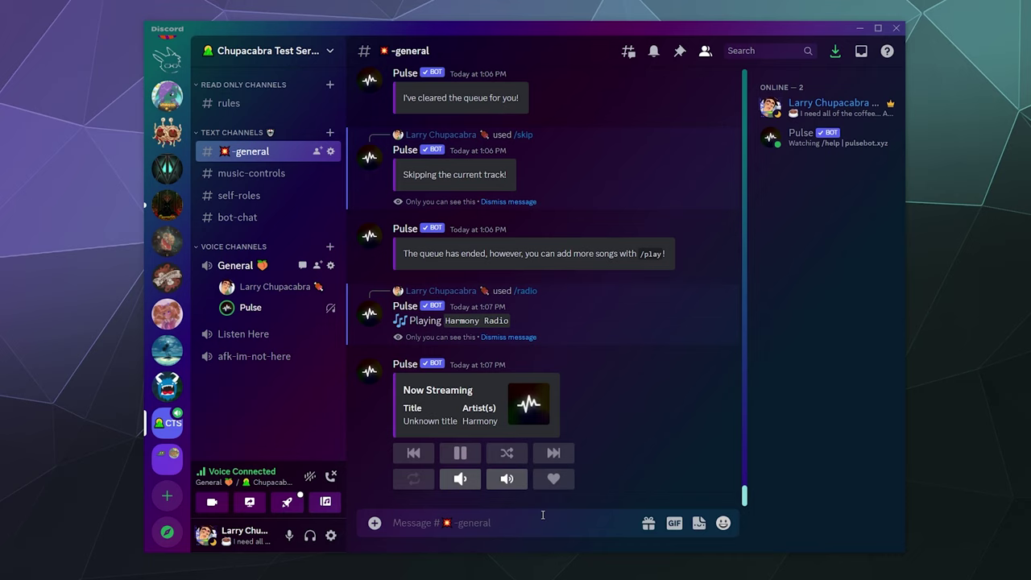
Step: Pause the Harmony radio stream with Pulse's /pause command
text(/pause)
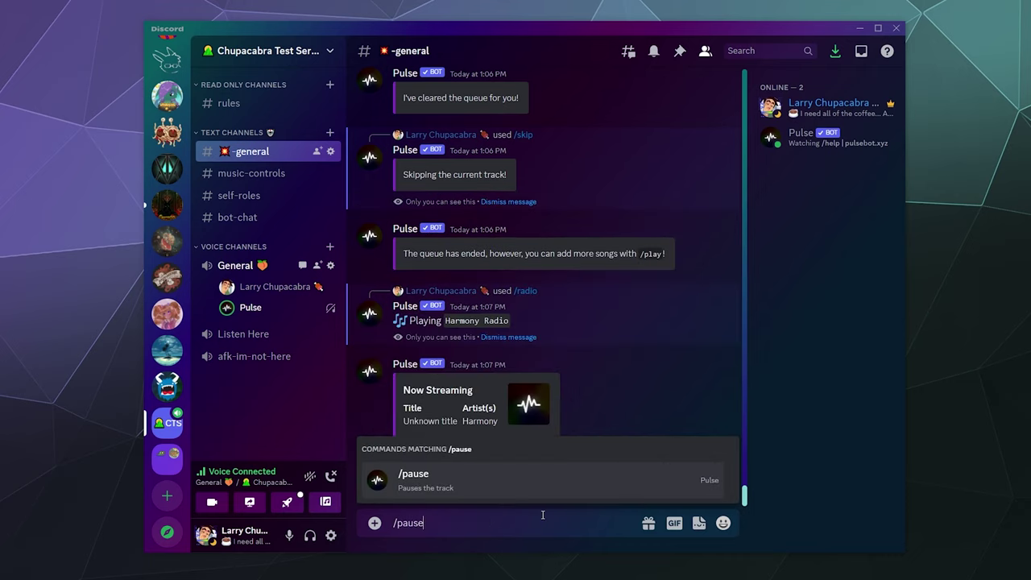
key(Return)
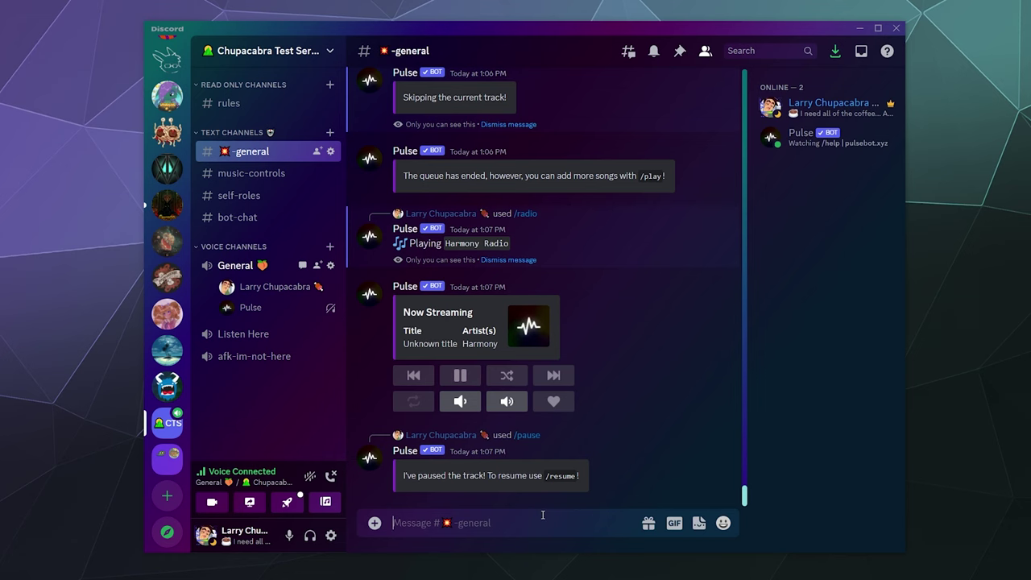
Step: Review the Music commands listed in Pulse's earlier Help Menu message in the general channel
scroll(555, 411, up, 6)
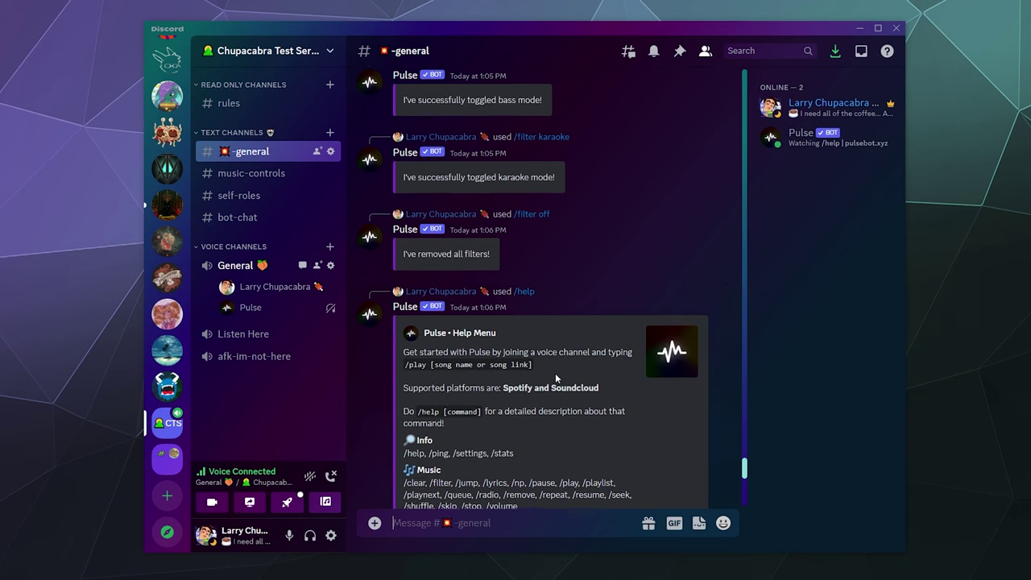
scroll(555, 373, down, 3)
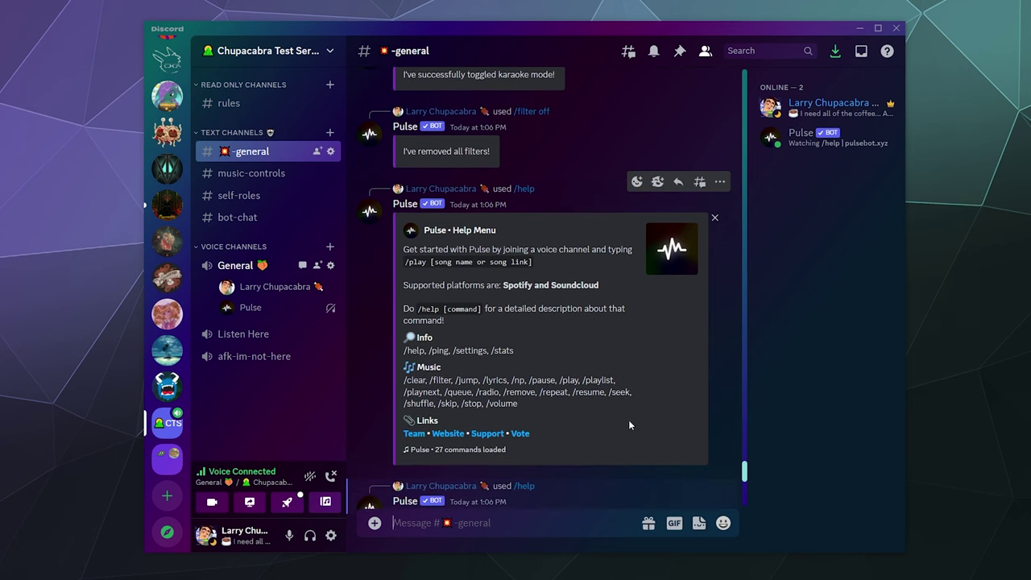
drag(581, 380, 618, 385)
click(554, 377)
drag(445, 377, 477, 381)
click(434, 384)
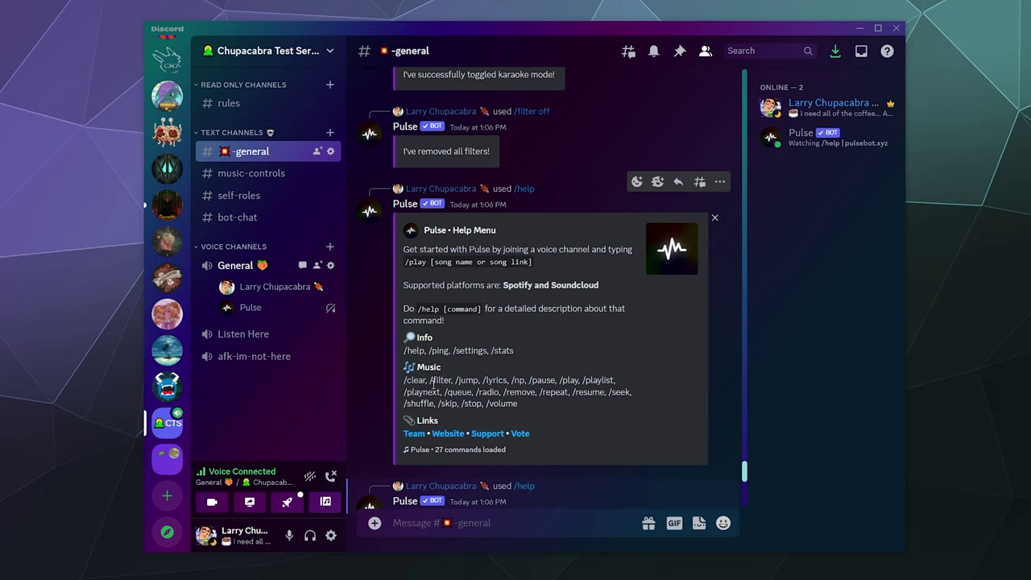